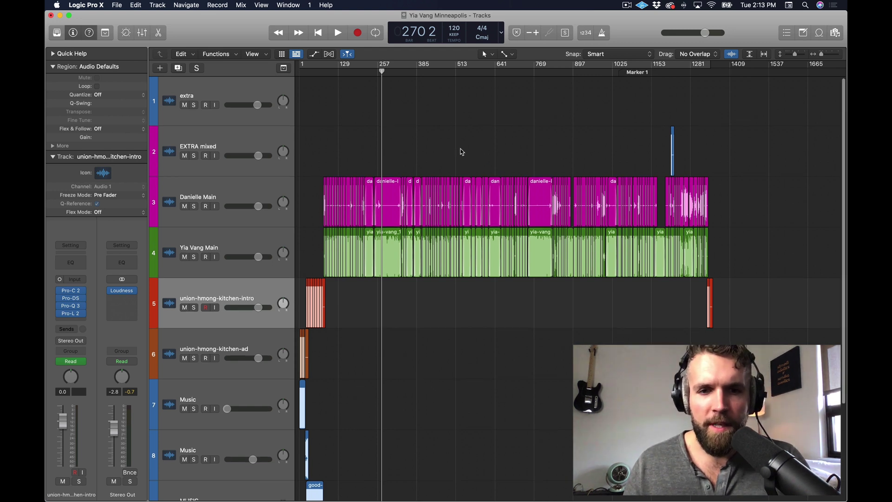
Zoom the arrangement in around the playhead to show bars 249–321 of both interview tracks
scroll(461, 152, down, 2)
scroll(461, 152, up, 2)
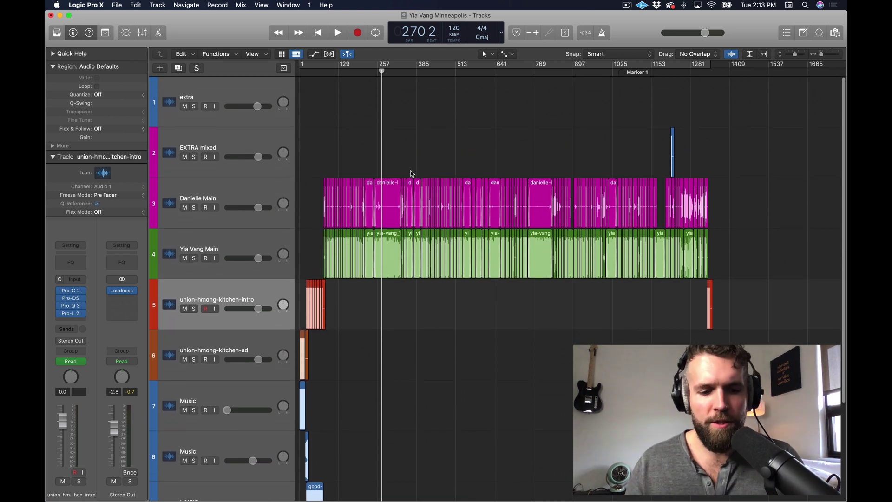
ctrl+alt+click(411, 174)
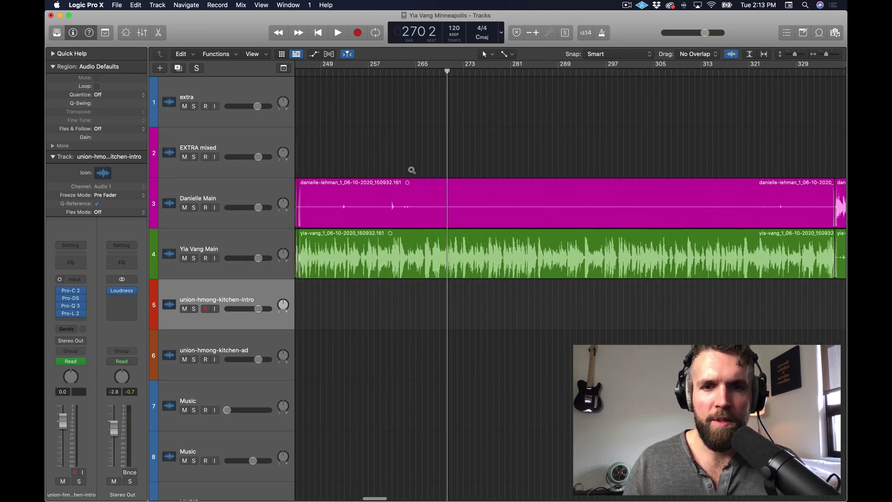
ctrl+alt+click(410, 173)
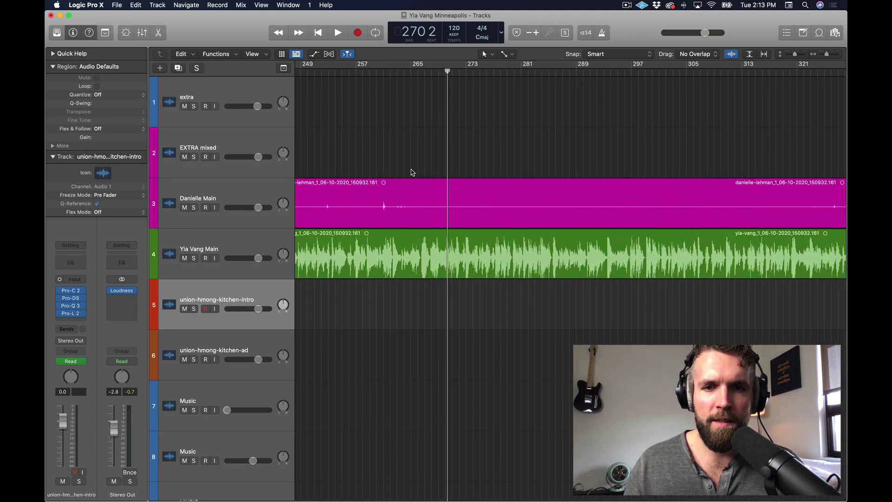
scroll(412, 172, left, 2)
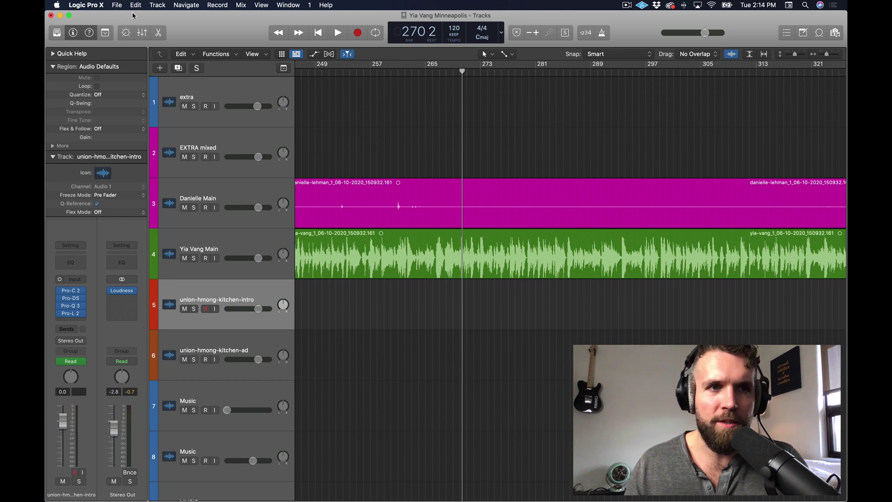
Find and select the Delete and Move command in the Key Commands editor
click(85, 4)
mouse_move(104, 31)
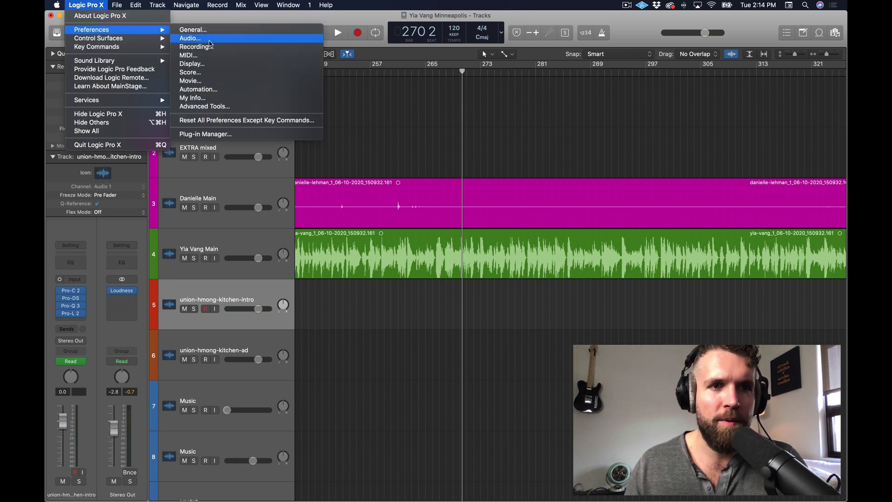
mouse_move(137, 47)
click(198, 57)
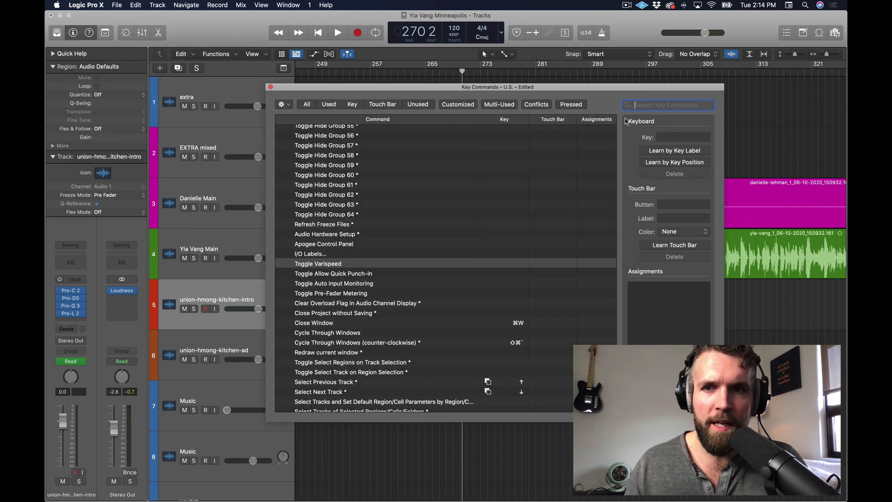
text(delete and move)
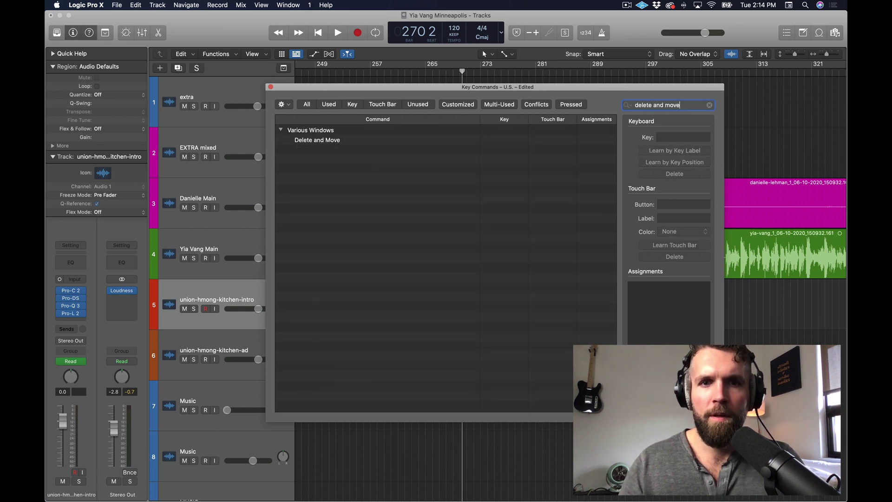
click(361, 141)
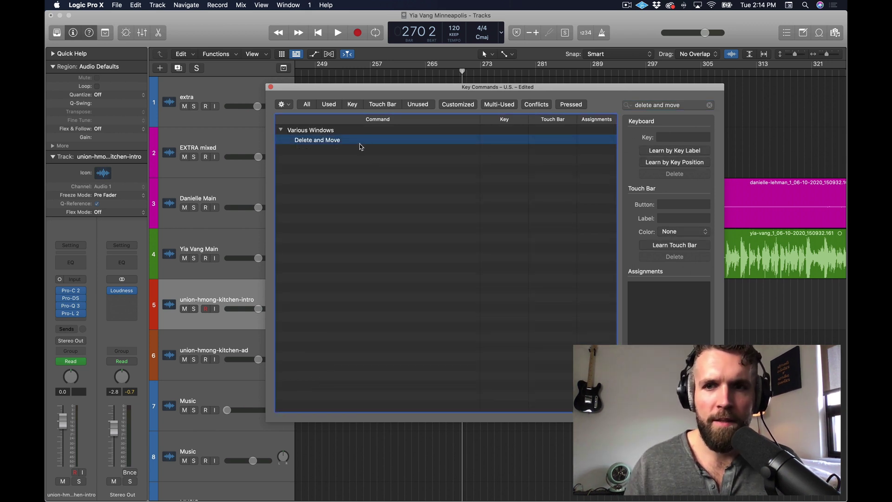
Assign ⌘` to Delete and Move by key position, check its conflict, and close the editor
click(681, 163)
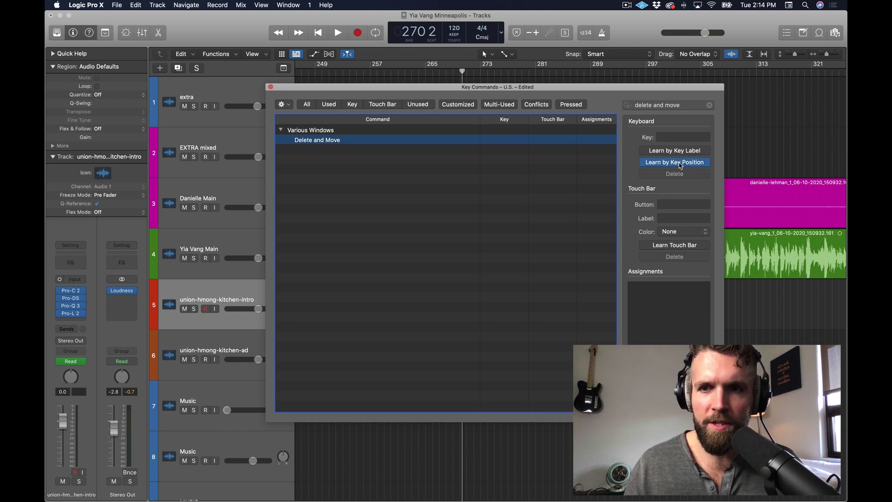
key(super+grave)
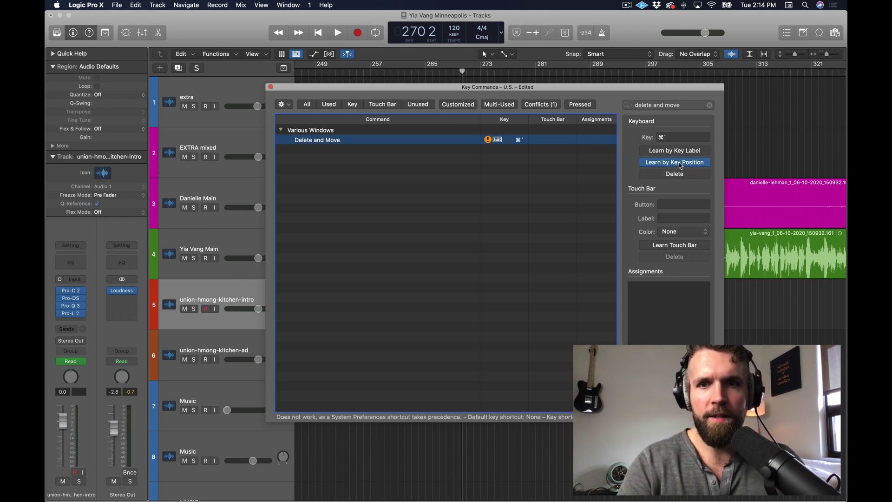
click(563, 188)
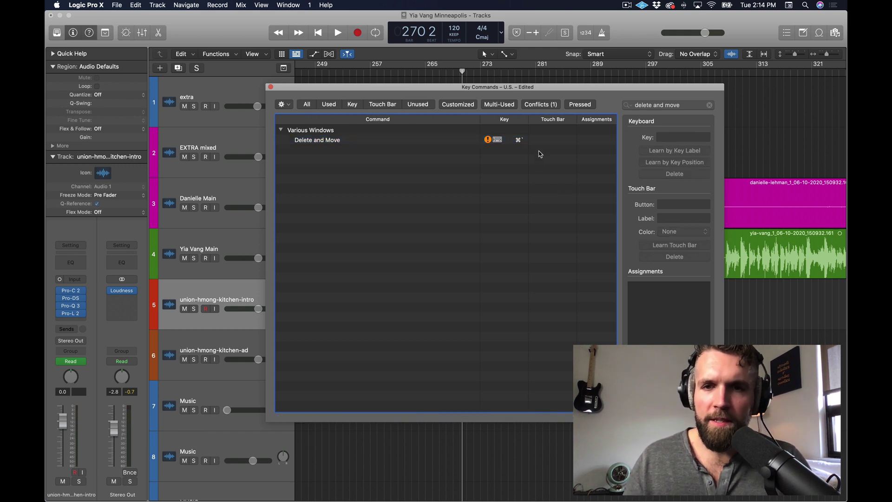
click(540, 106)
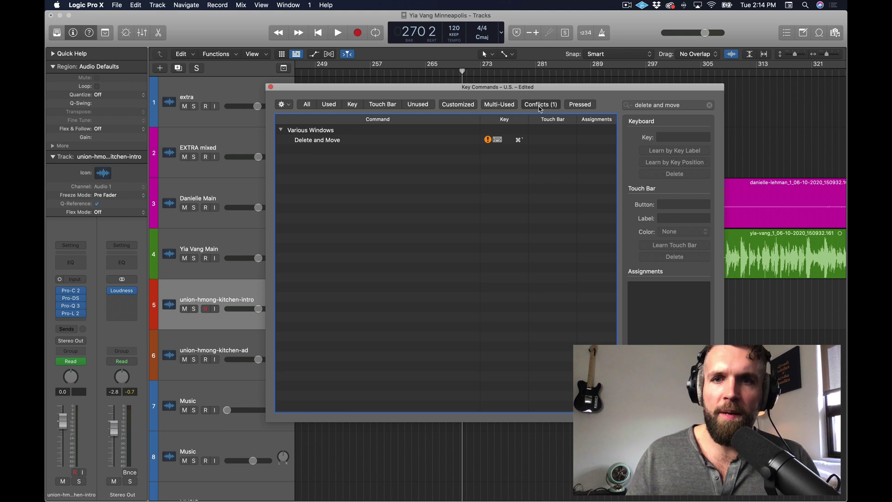
click(521, 140)
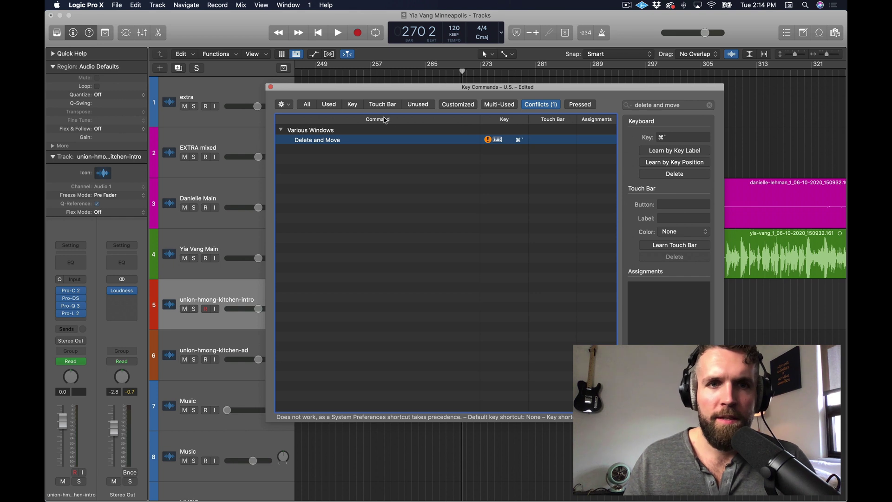
click(271, 88)
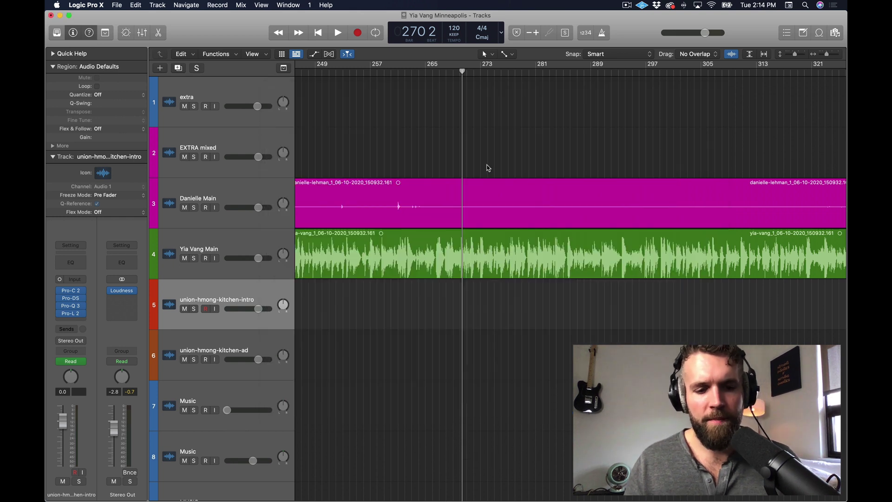
Play back the conversation from about bar 266 to review it
scroll(466, 168, up, 5)
scroll(466, 168, up, 2)
scroll(464, 169, left, 10)
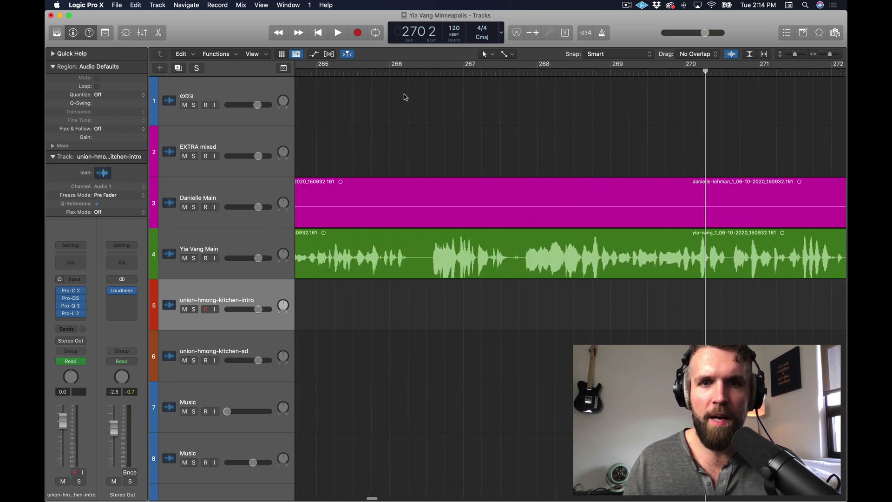
click(389, 72)
key(space)
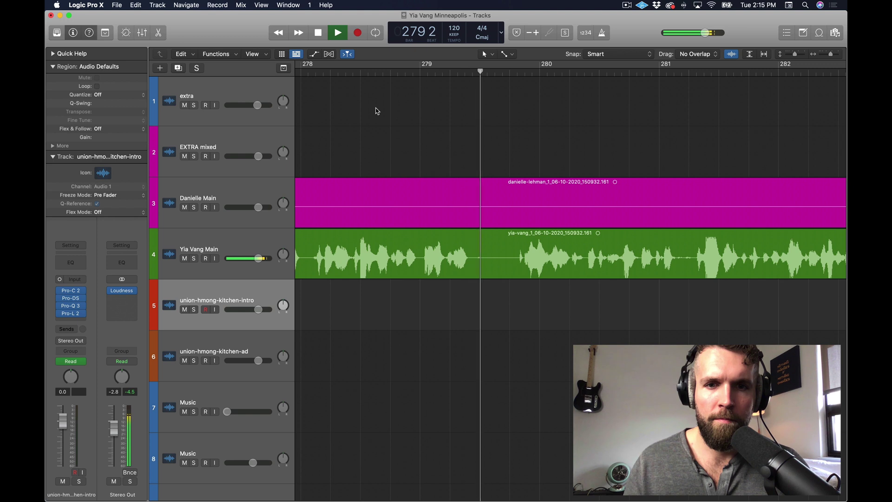
key(space)
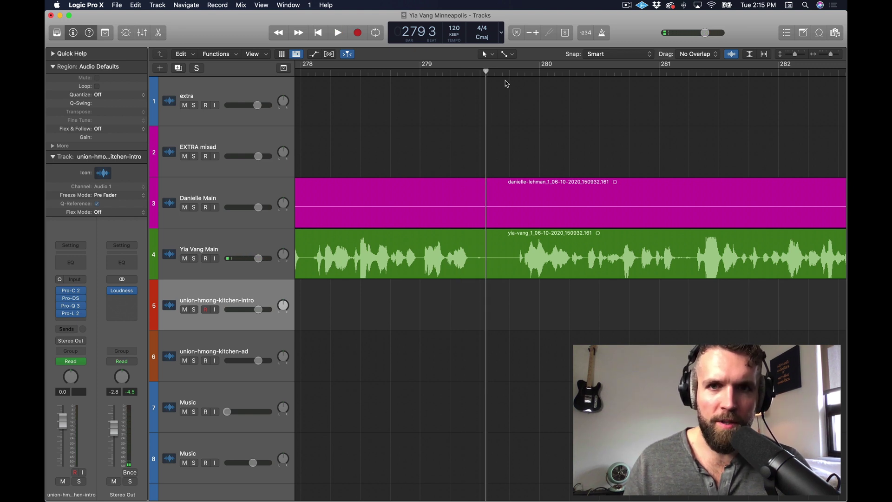
Switch to the Marquee tool and mark a short span near bar 279 across both interview tracks
click(485, 54)
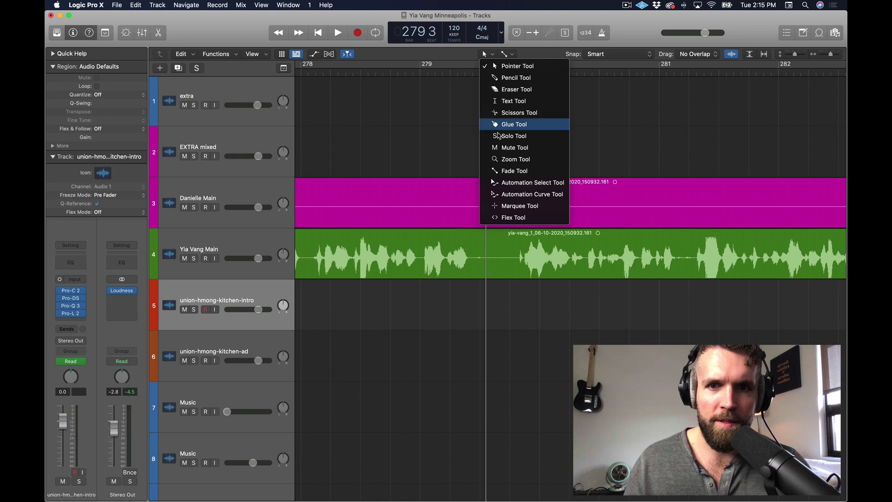
key(Escape)
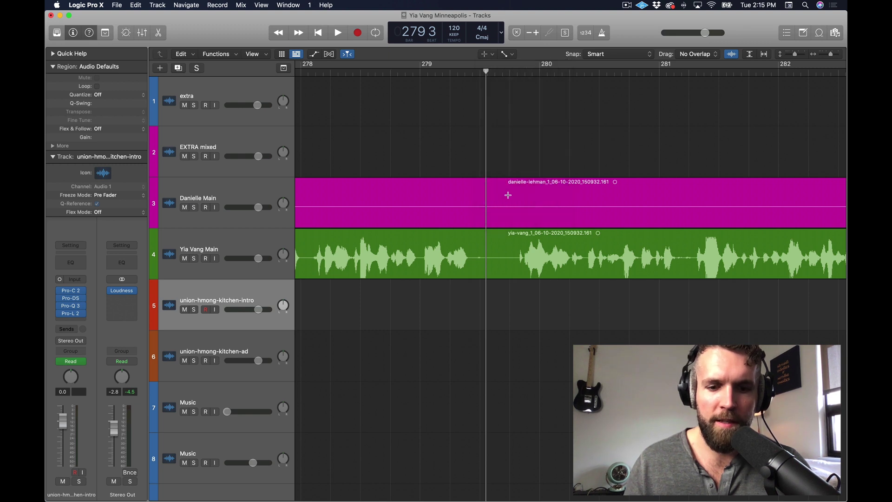
key(t)
key(Escape)
key(t)
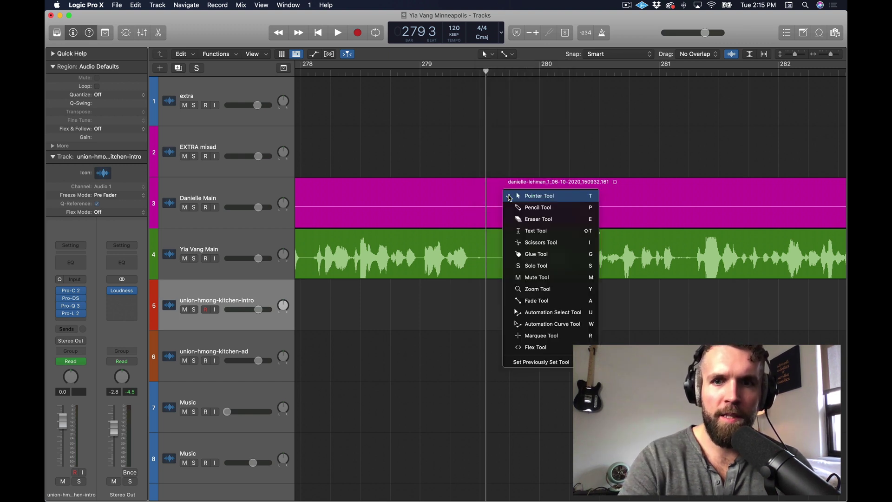
key(r)
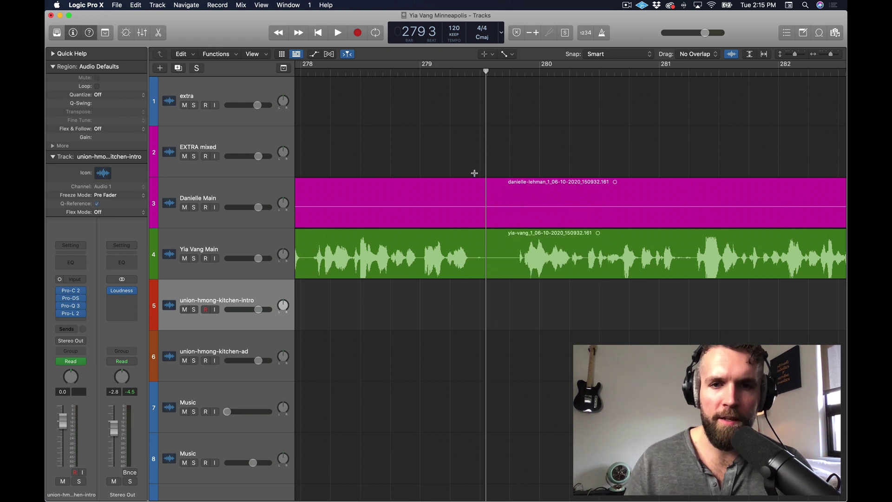
drag(446, 257, 417, 213)
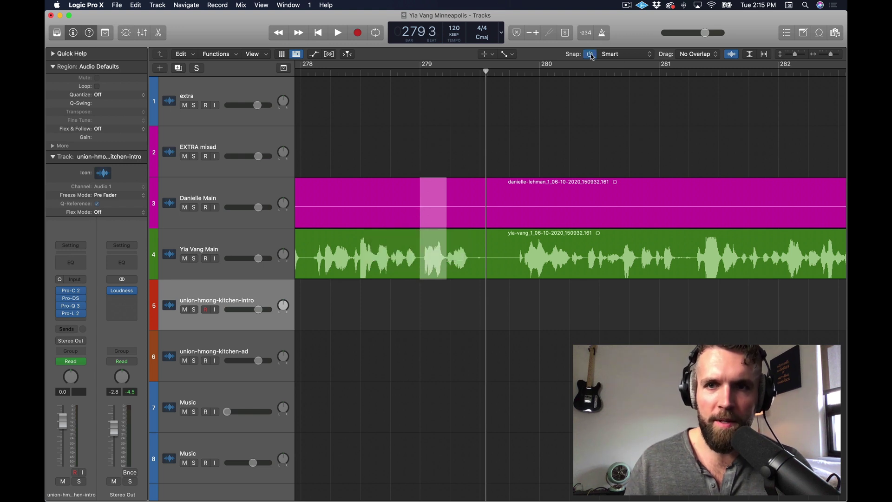
Turn Snap off, glance at the Display preferences, and redraw the marquee across both tracks
click(591, 55)
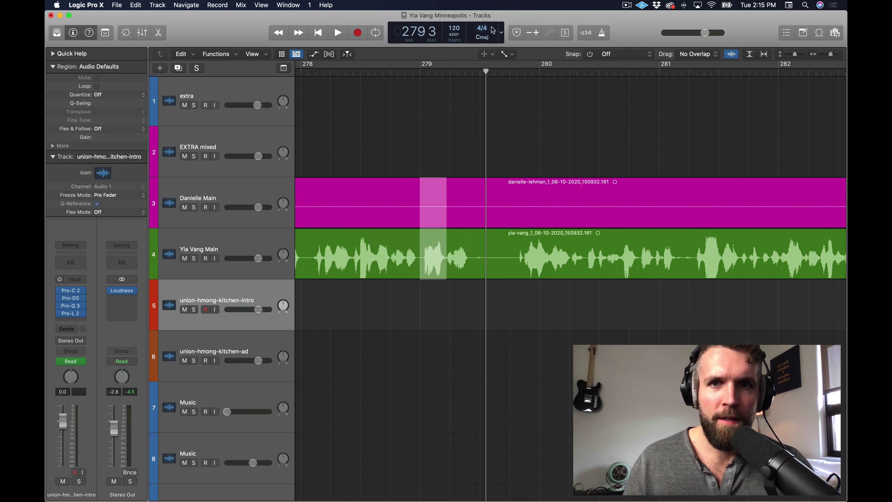
click(107, 5)
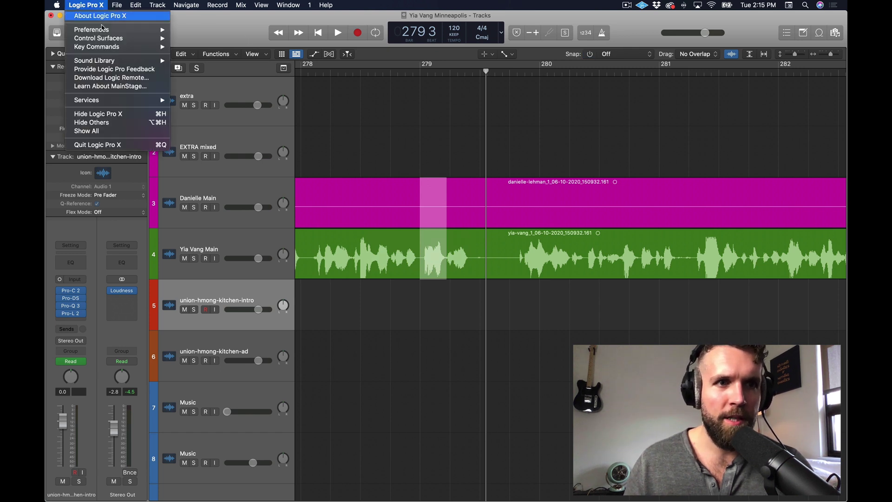
mouse_move(103, 29)
click(204, 64)
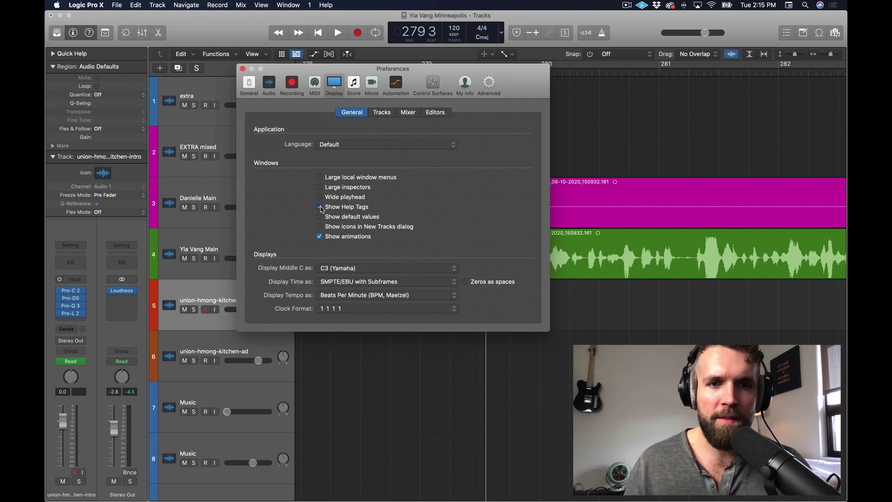
click(249, 84)
key(super+w)
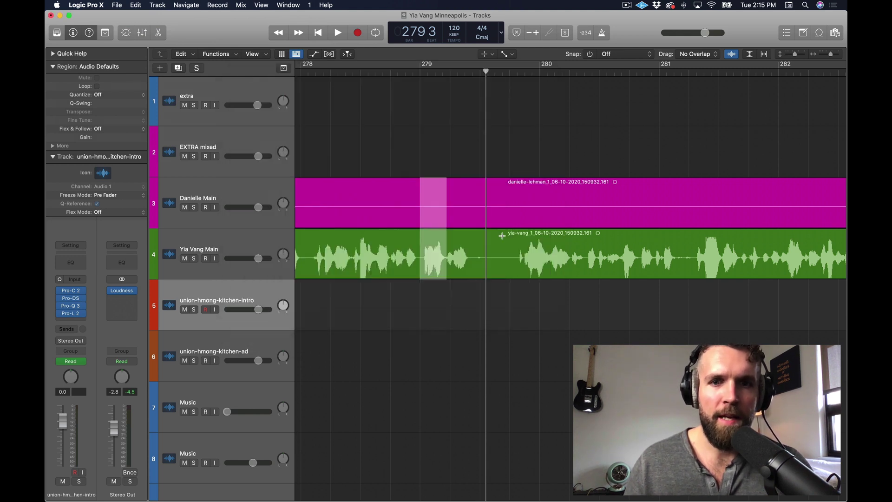
drag(478, 270, 423, 187)
Marquee-select the unwanted section across both interview tracks, audition it, and Delete and Move it
click(404, 188)
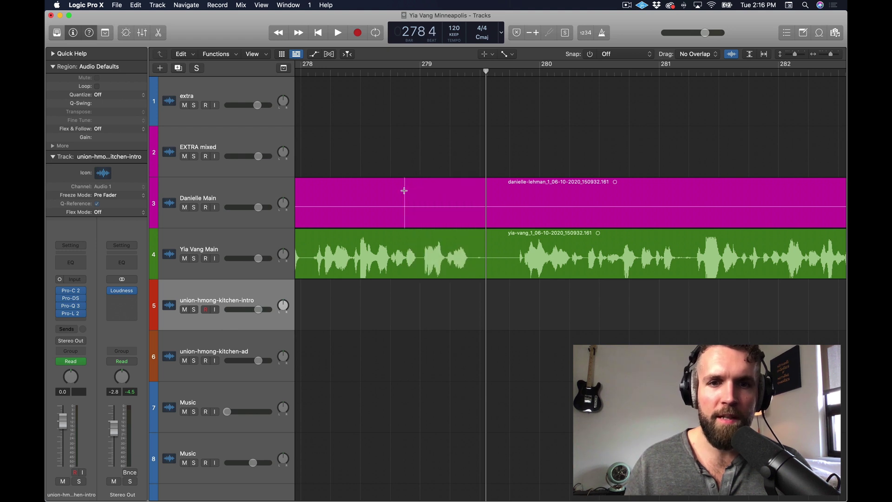
drag(445, 258, 419, 227)
scroll(422, 227, up, 3)
drag(490, 254, 451, 200)
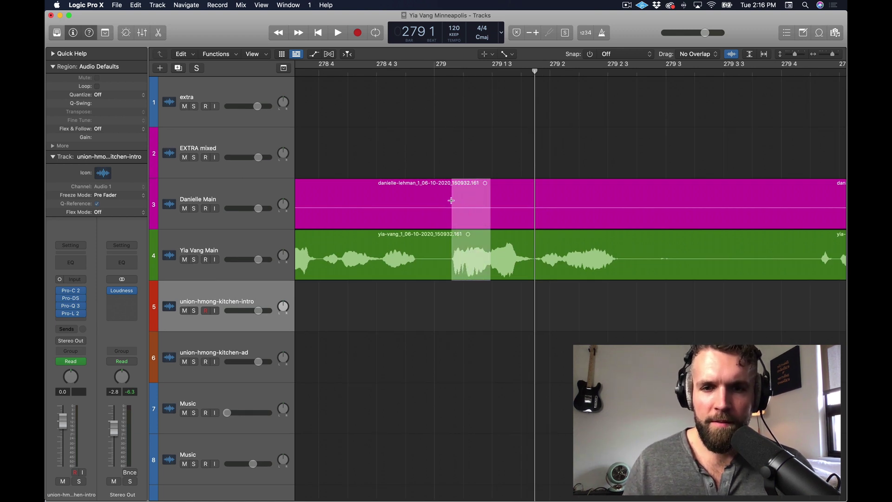
key(space)
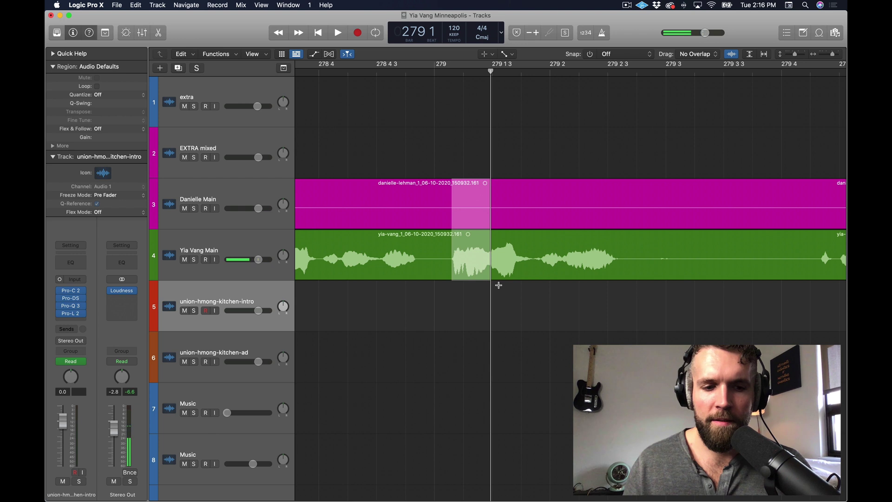
key(Delete)
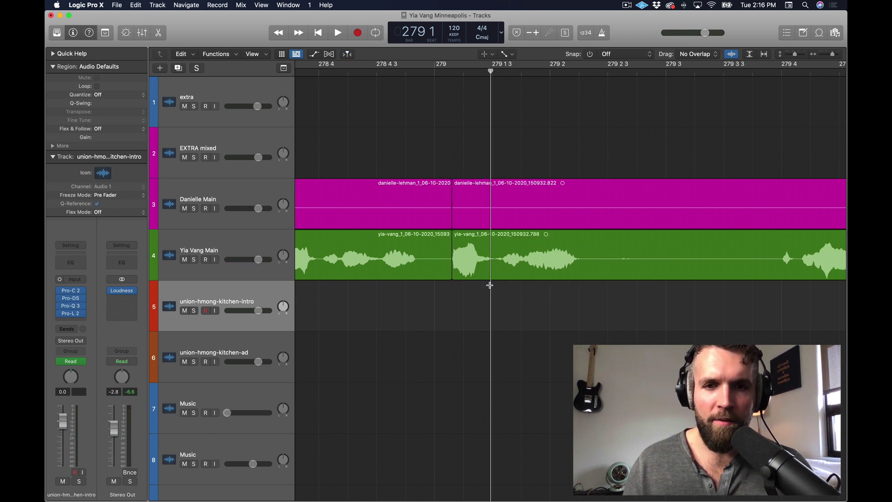
Zoom in on the bar 279 edit and replay it from 278 4
key(super+Left)
key(super+Left)
key(super+Left)
key(super+Left)
key(super+Left)
key(super+Left)
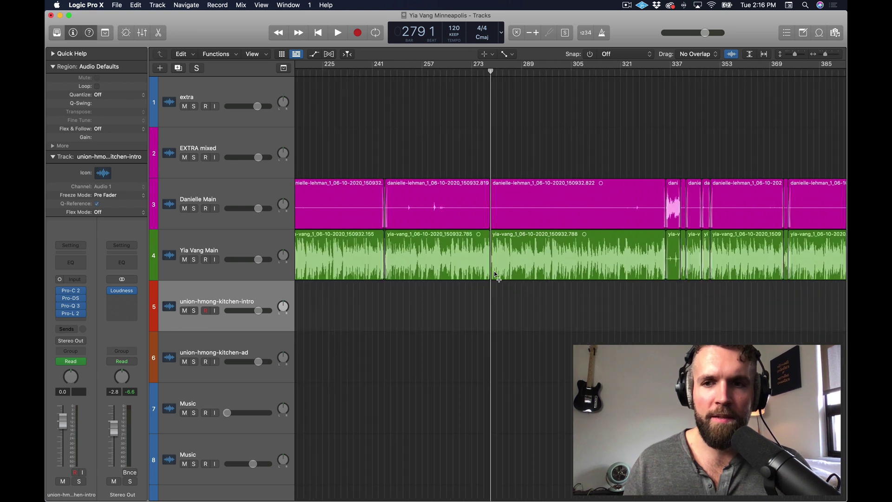
key(super+Right)
key(super+Right)
key(super+Right)
key(super+Right)
key(super+Right)
key(super+Right)
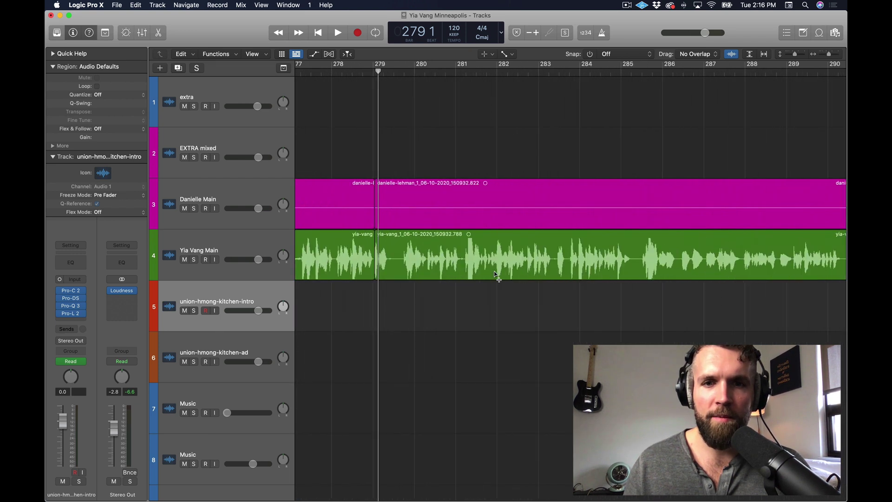
key(super+Right)
key(super+Right)
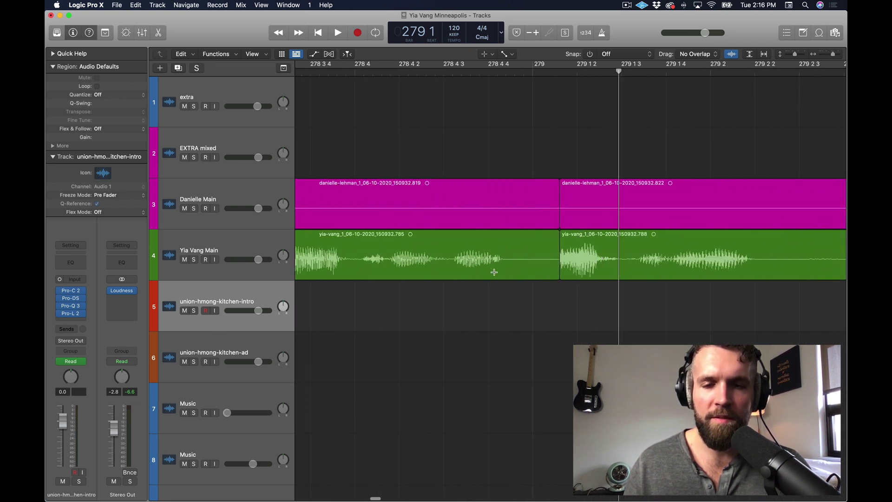
drag(447, 72, 359, 71)
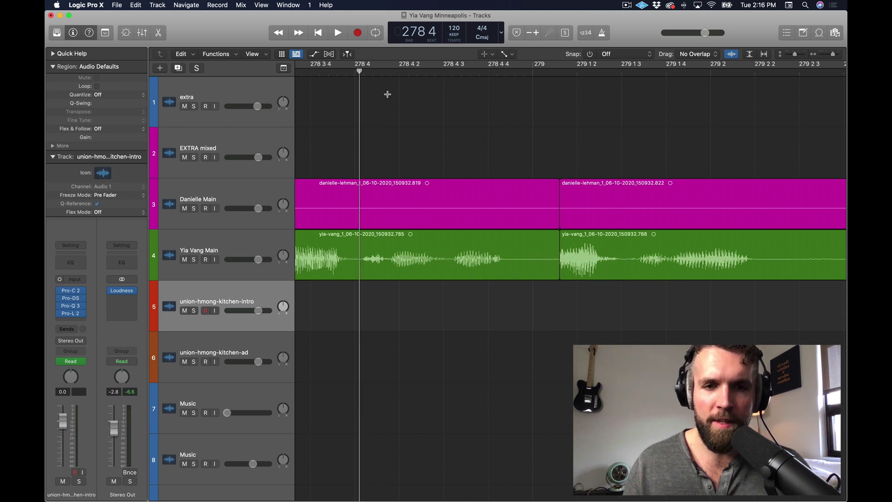
key(space)
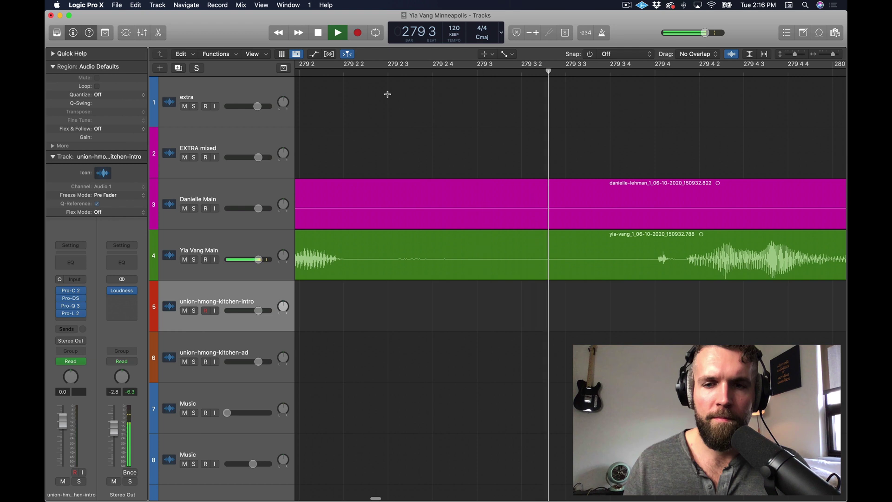
key(super+Left)
key(super+Left)
key(super+Left)
key(space)
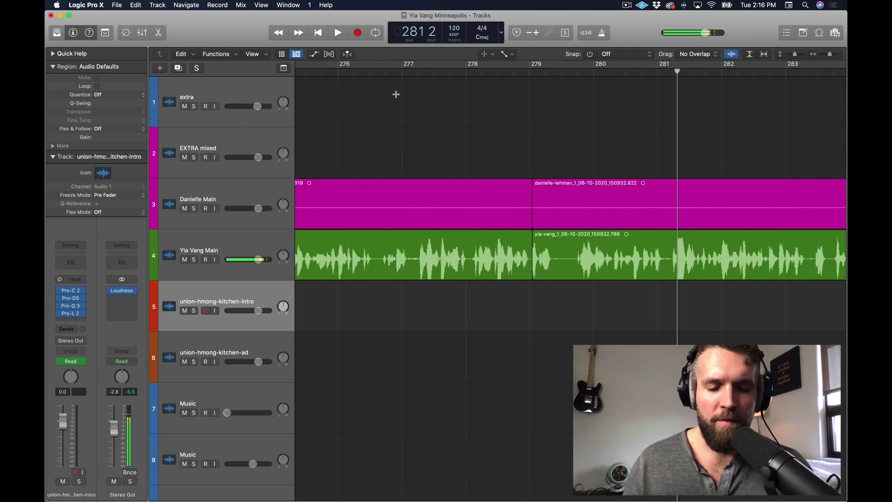
Mark the edit point at bar 279 across both interview regions
scroll(396, 93, left, 2)
drag(547, 128, 548, 243)
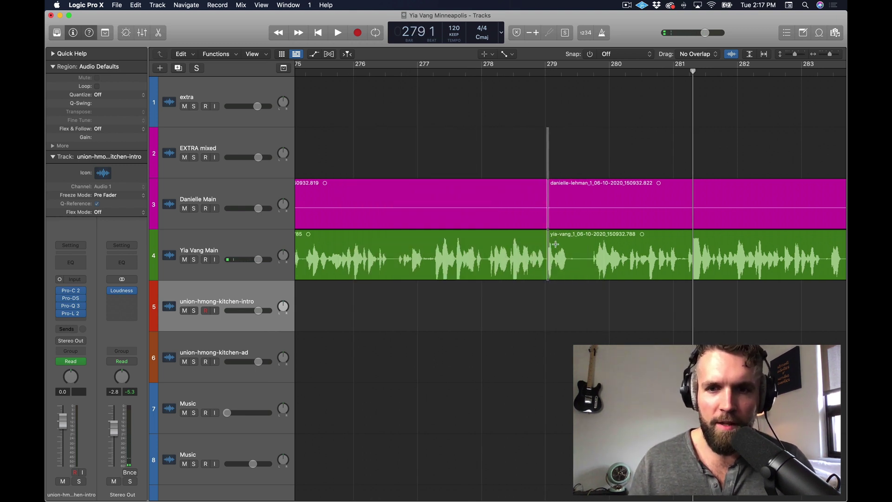
click(530, 145)
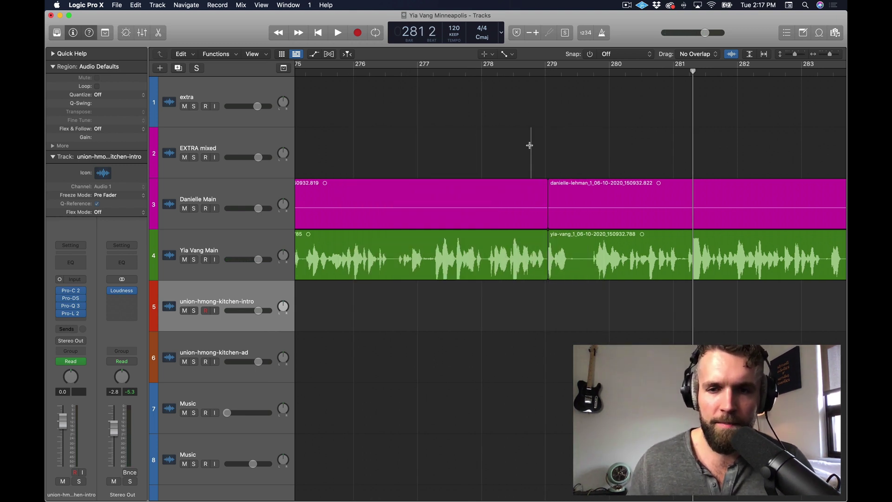
scroll(480, 139, right, 5)
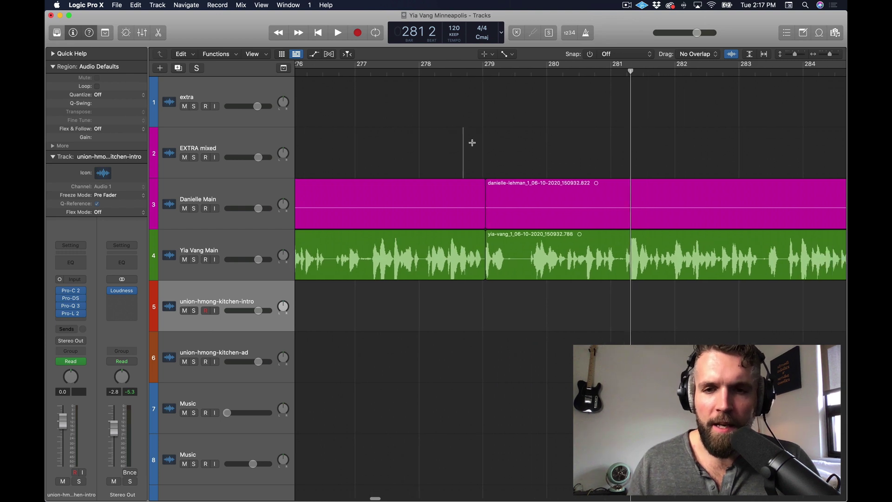
scroll(472, 142, right, 2)
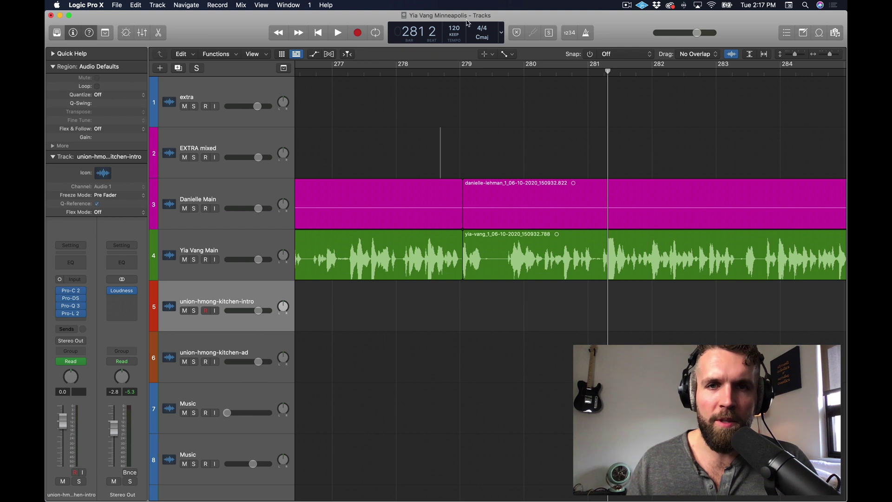
Switch the transport display to the Custom layout with timecode, bar position and tempo
click(501, 33)
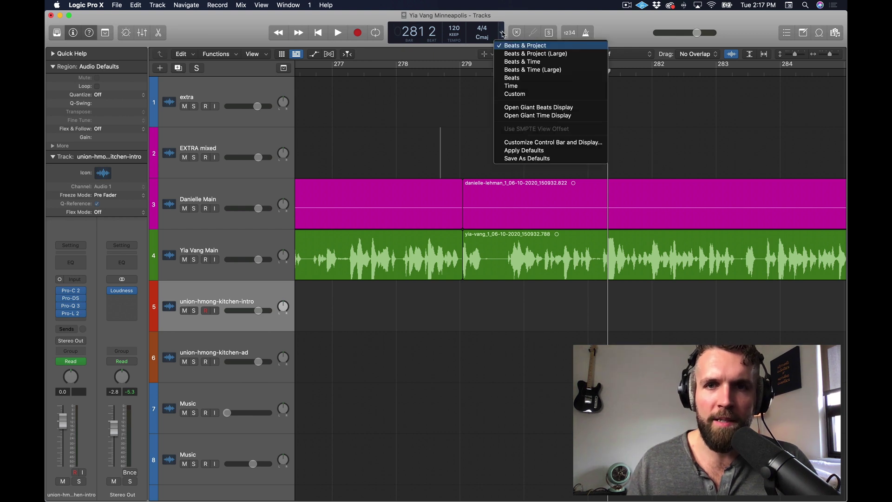
click(515, 94)
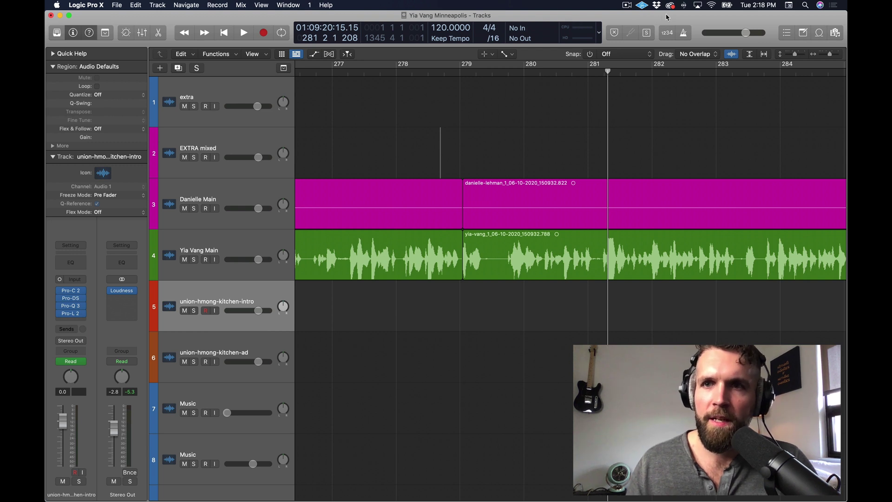
Add Varispeed to the control bar display and turn it on at +50% in Speed Only mode
right_click(705, 23)
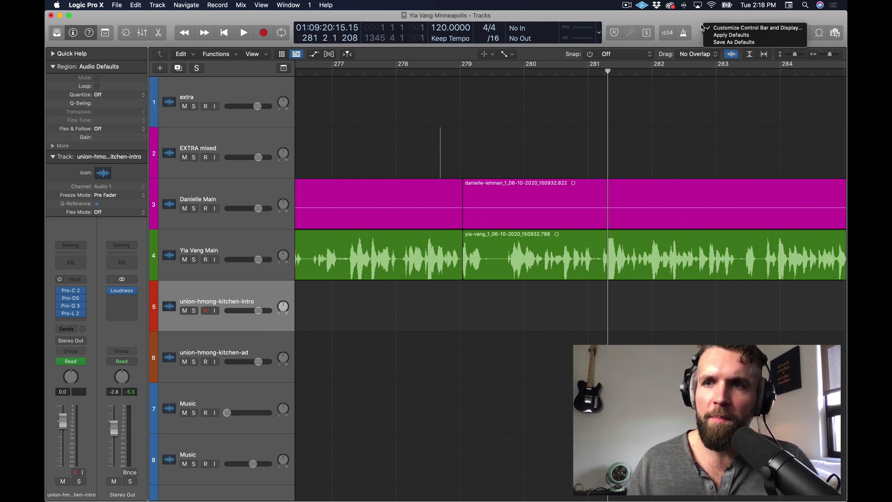
click(730, 28)
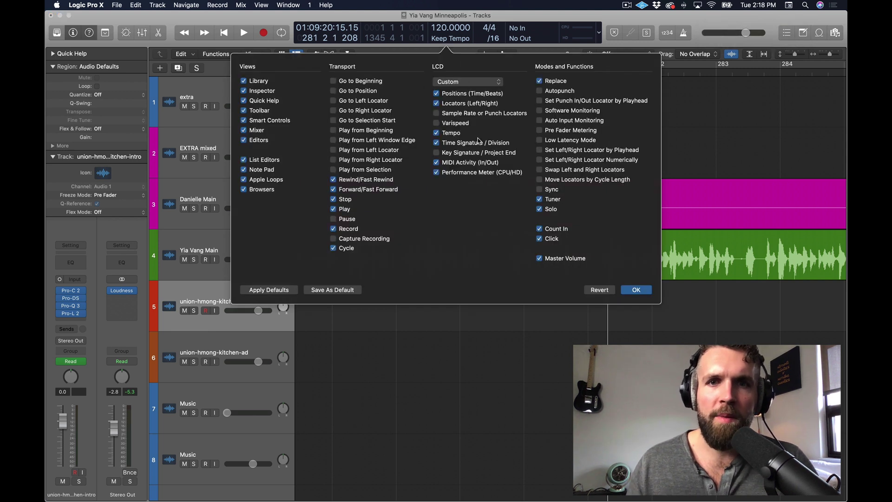
click(436, 123)
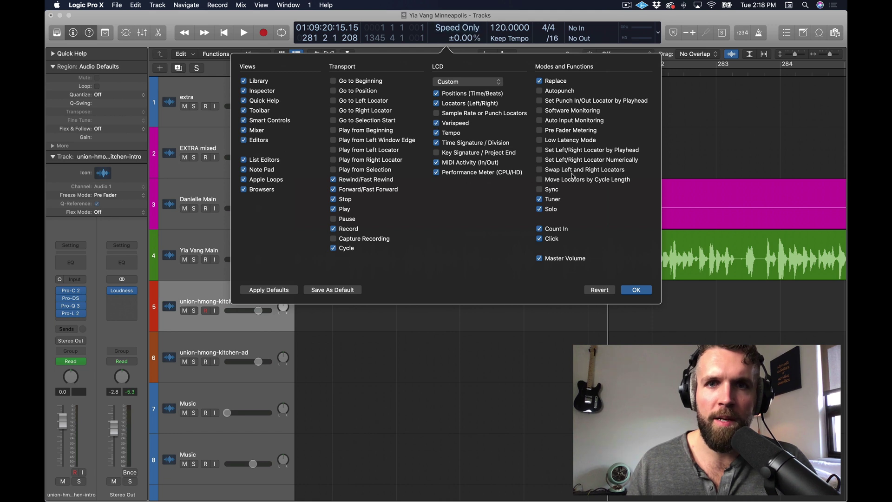
click(648, 292)
drag(460, 38, 459, 29)
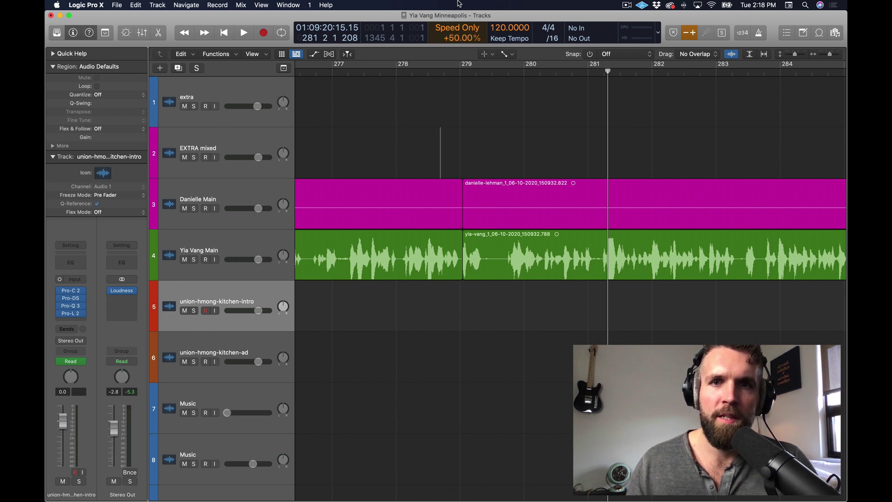
Play across the bar 279 cut at +50% speed, then turn Varispeed off
click(477, 72)
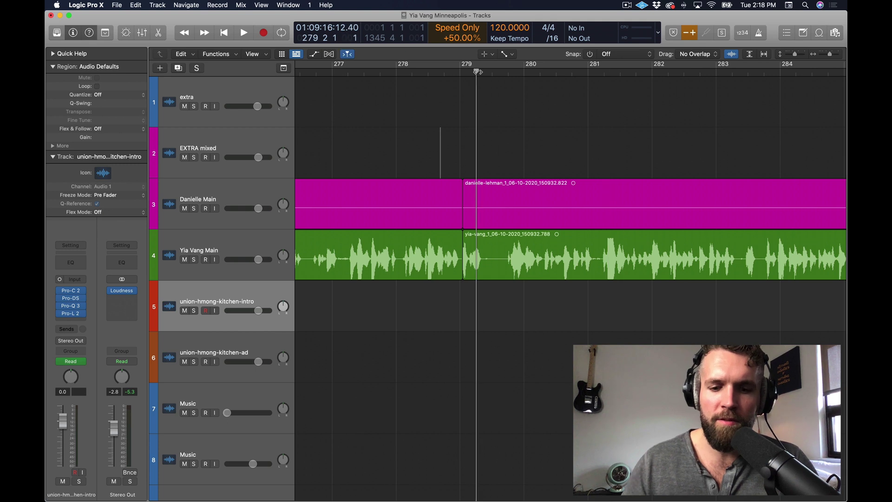
key(space)
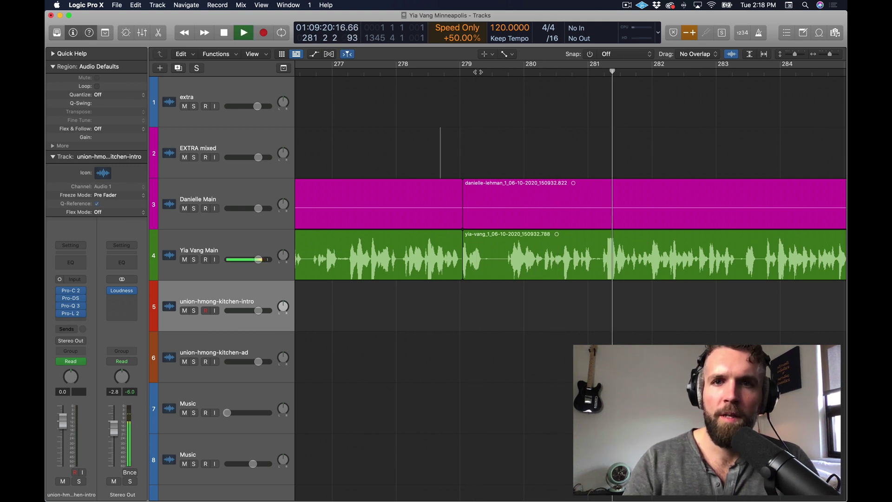
key(space)
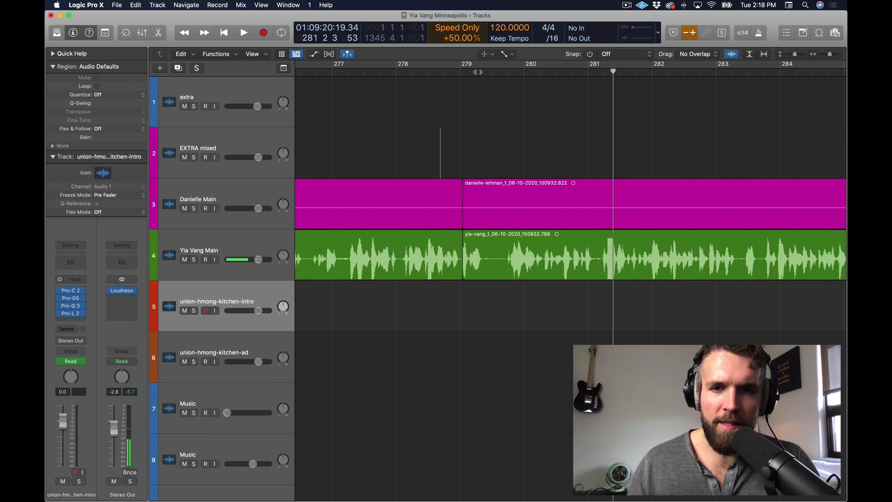
click(690, 35)
Assign the K key to Toggle Varispeed by key position and close the Key Commands editor
click(100, 7)
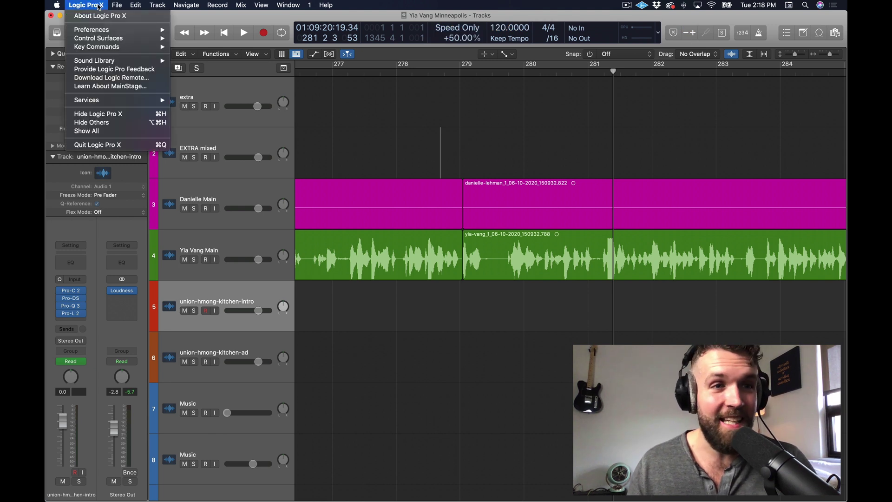
mouse_move(153, 47)
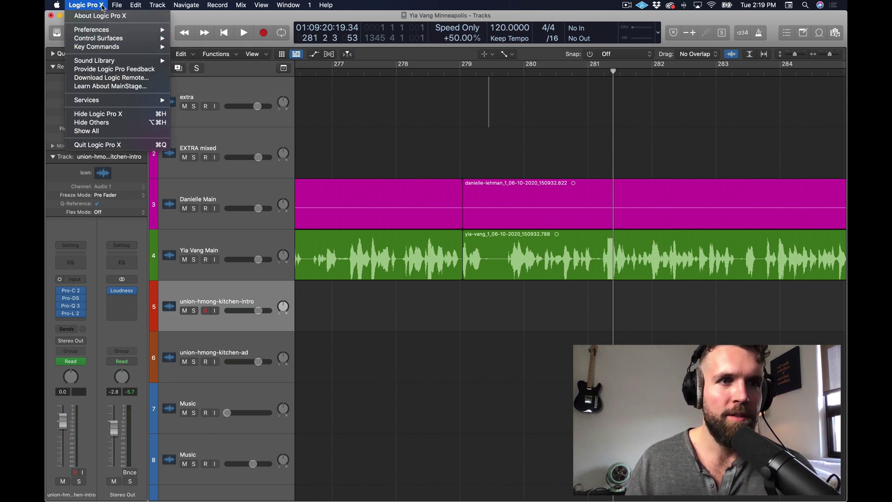
mouse_move(112, 48)
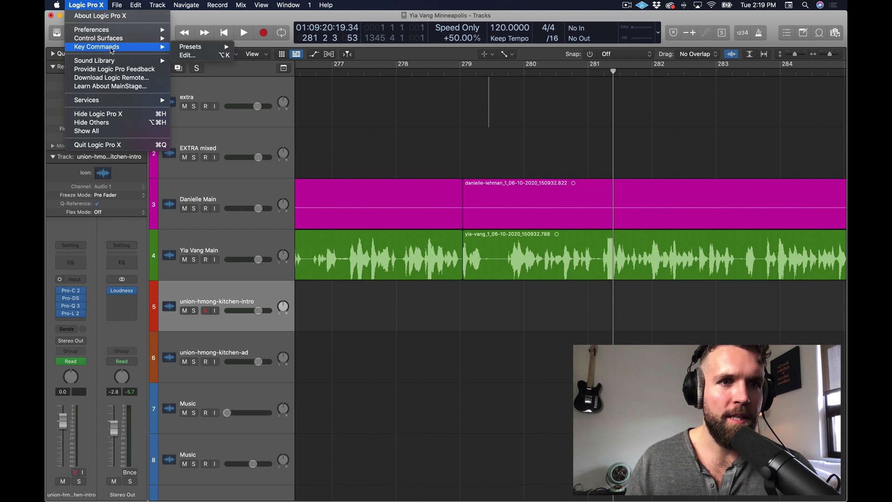
click(188, 56)
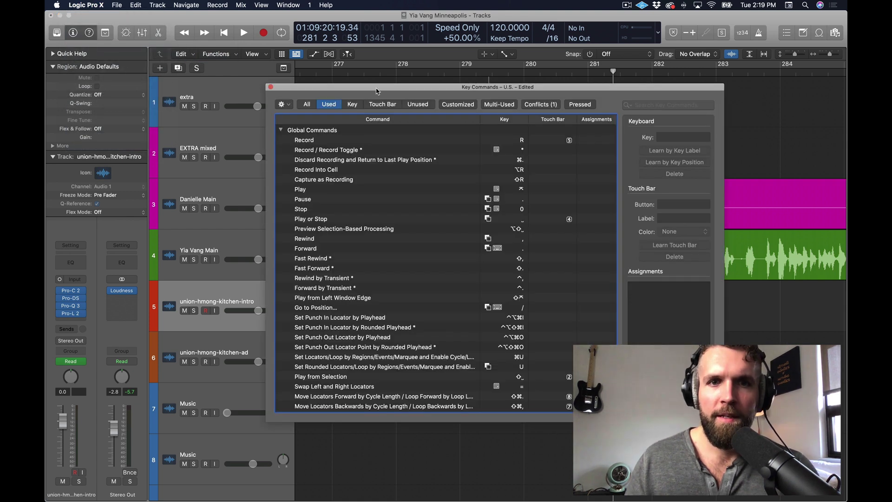
click(668, 105)
text(varispeed)
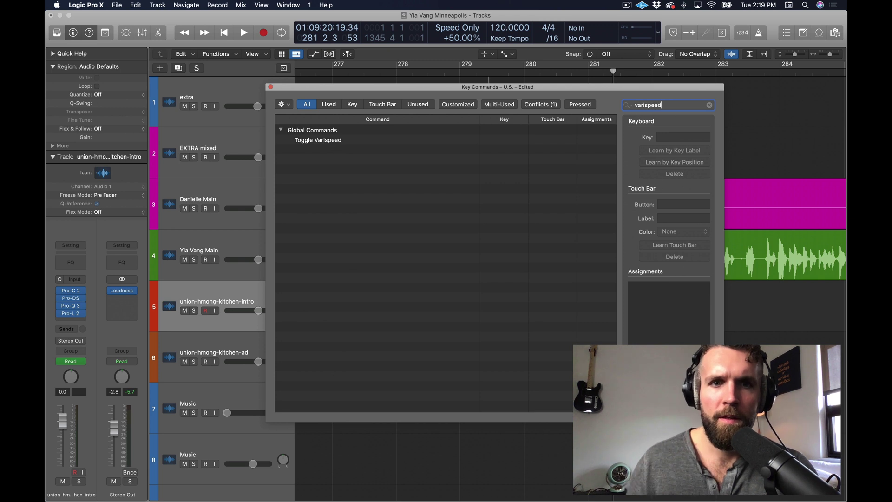
click(531, 142)
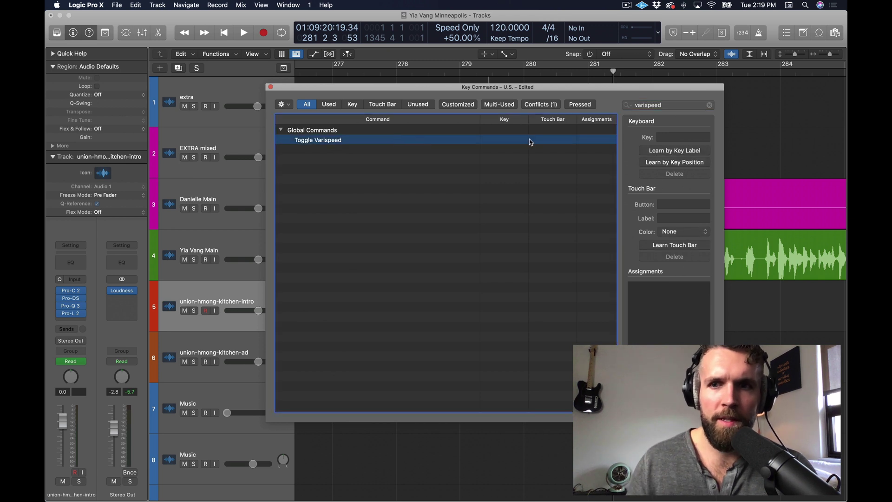
click(669, 163)
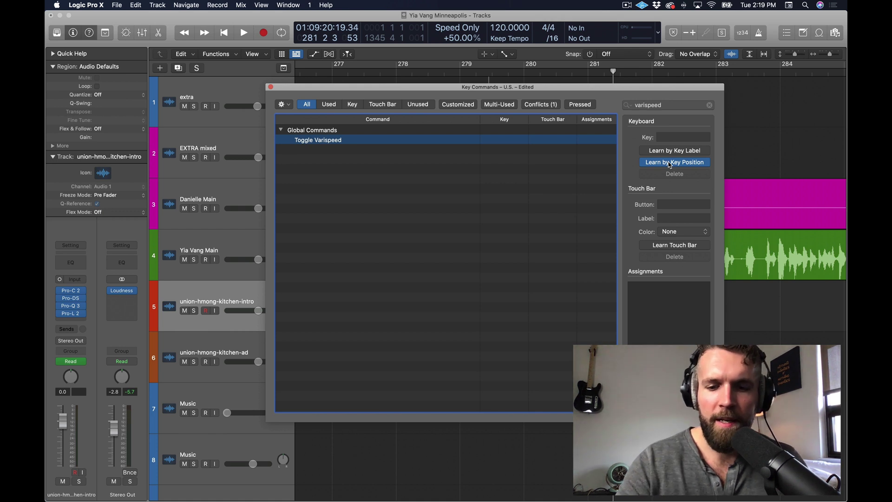
key(k)
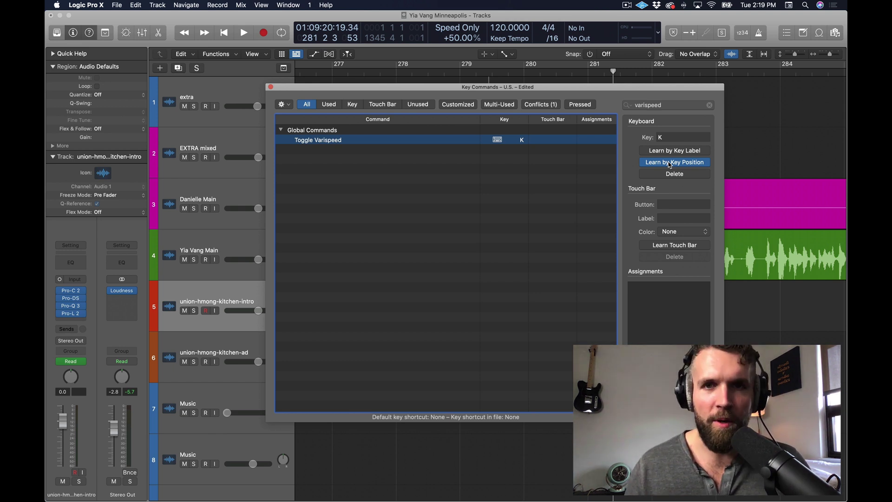
click(271, 88)
Enable Varispeed with K, review from bar 278, then raise the speed to +100% and replay
click(433, 73)
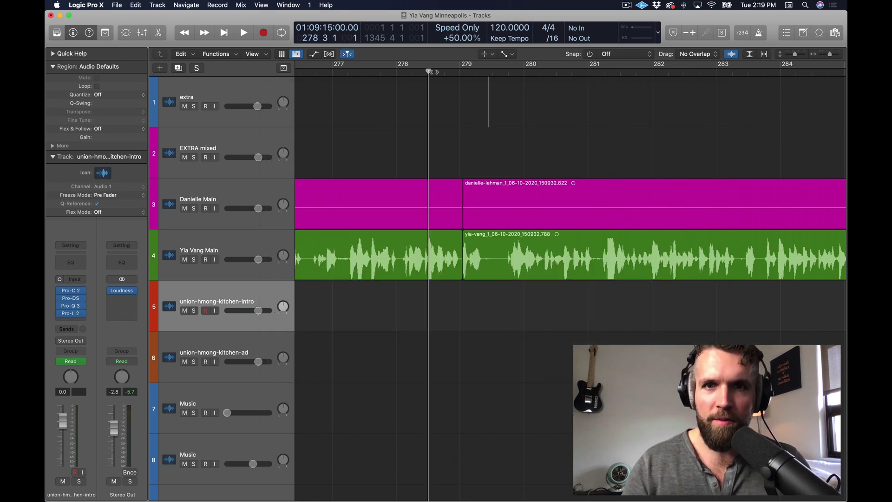
key(k)
key(space)
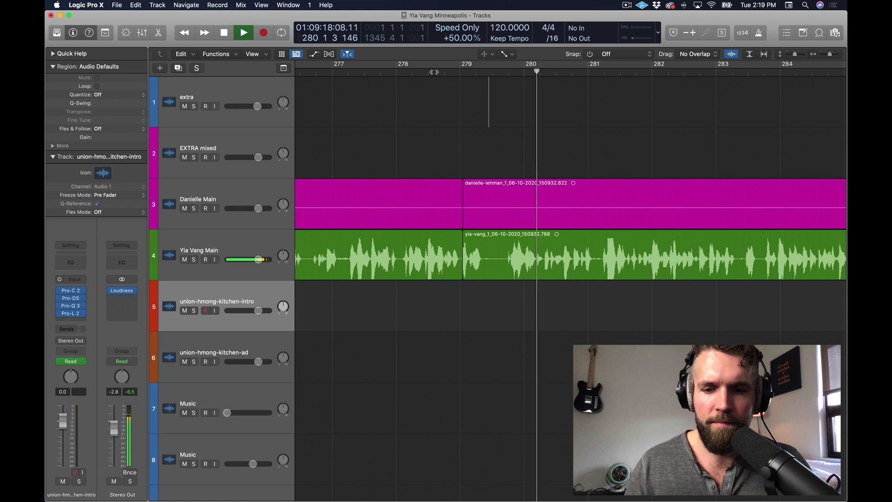
key(space)
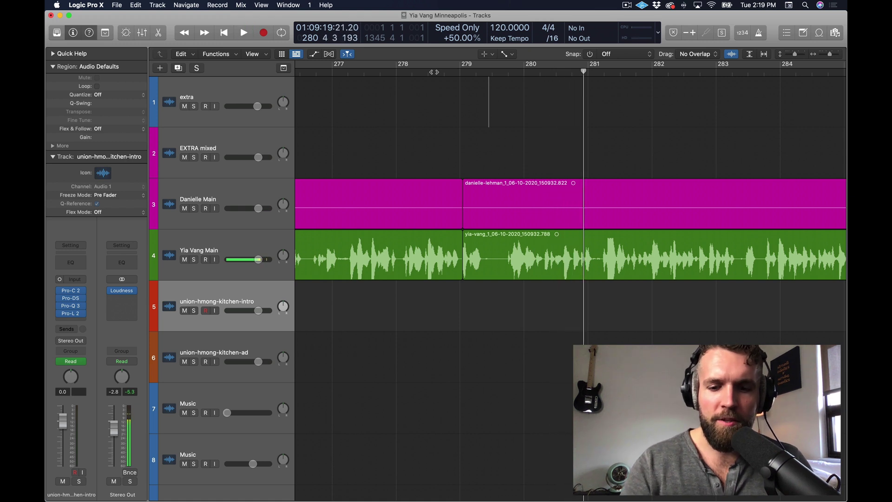
key(space)
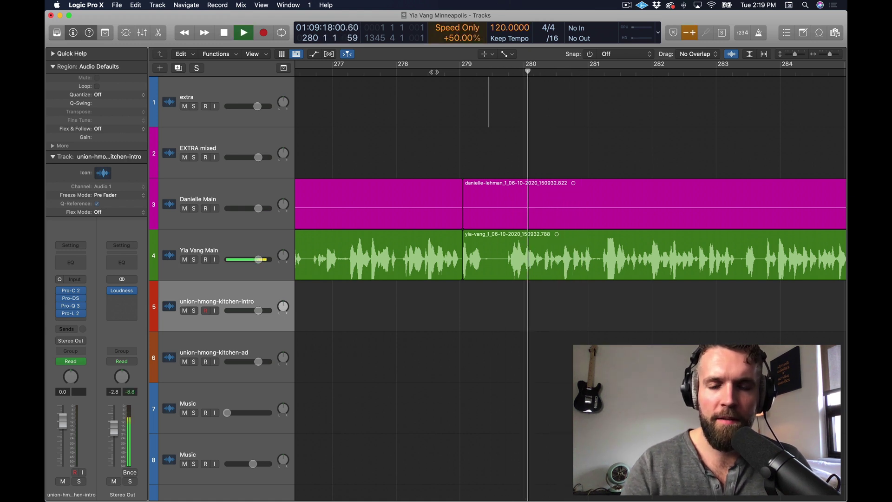
key(space)
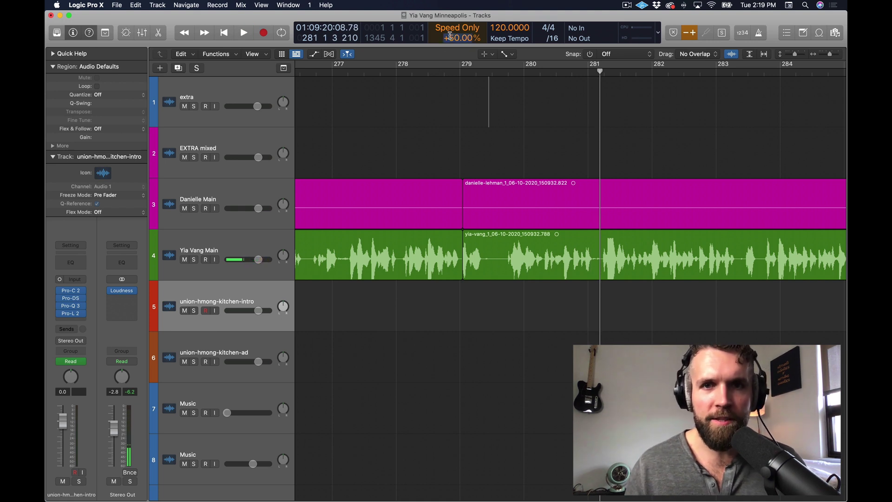
drag(450, 37, 449, 28)
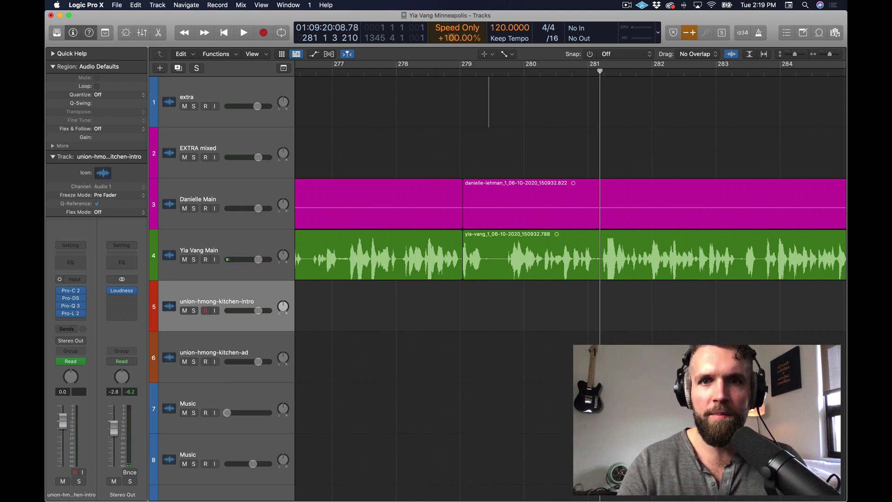
key(space)
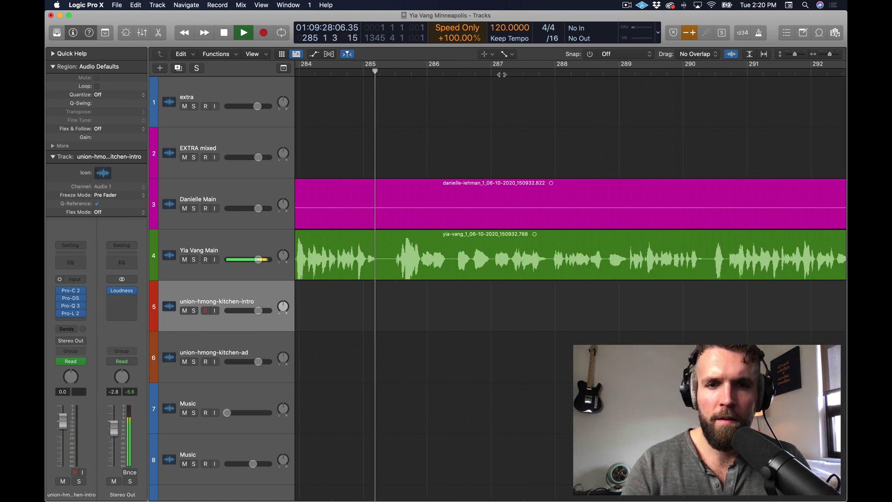
Stop playback, replay from bar 279, then skip ahead to bar 283 and stop
key(space)
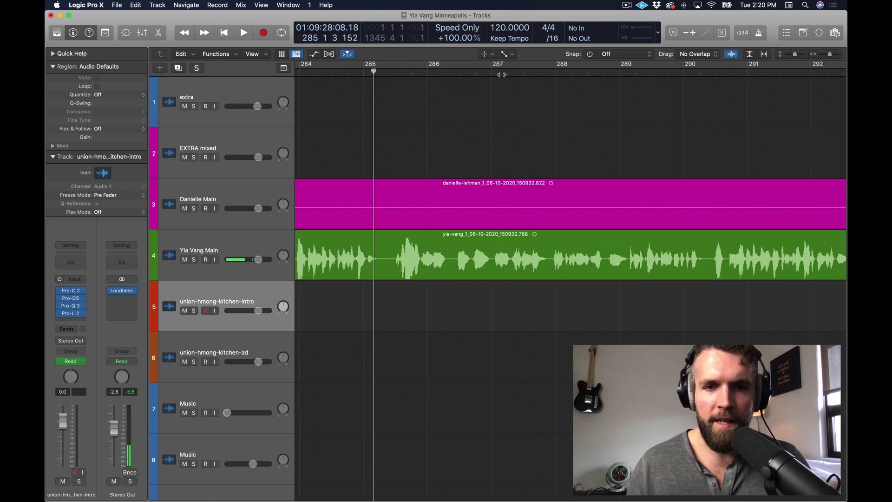
scroll(501, 74, left, 5)
click(424, 74)
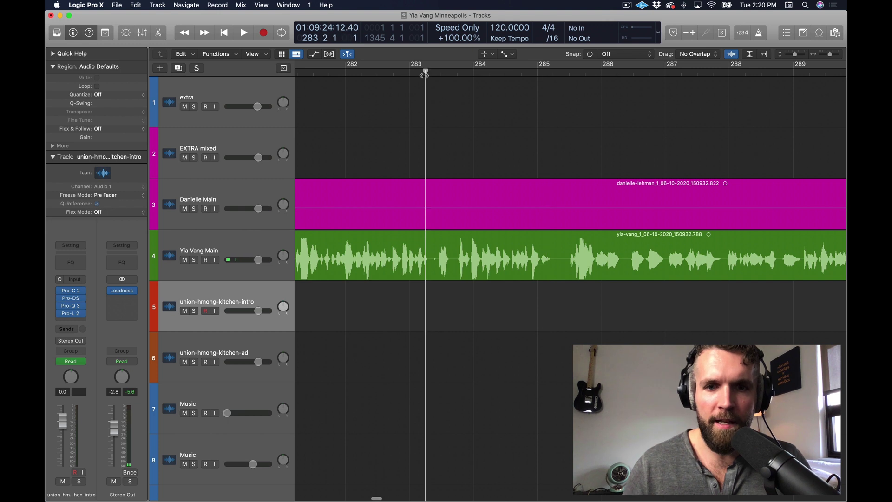
key(comma)
key(comma)
key(comma)
key(comma)
key(space)
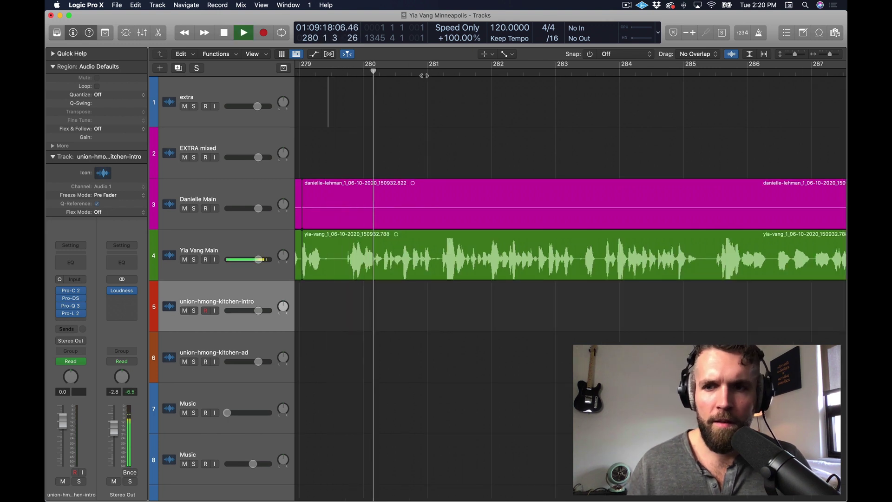
click(555, 73)
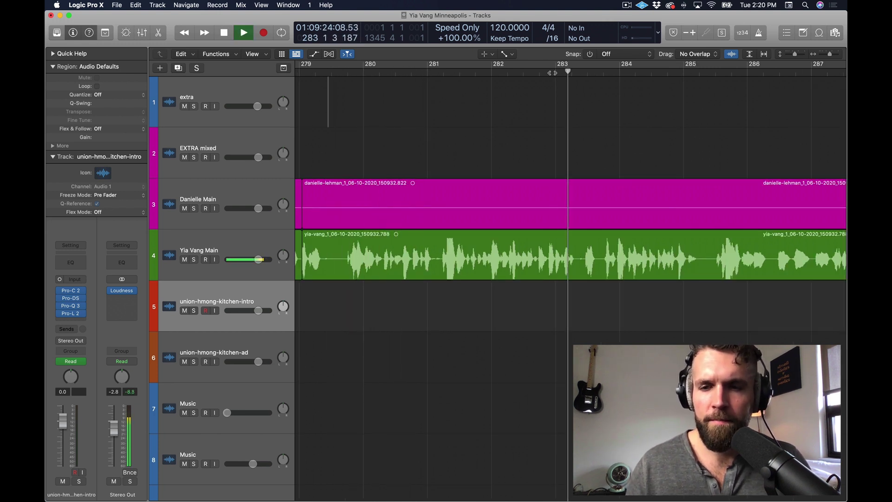
key(space)
Zoom in around bar 283 and replay the passage from just before it
scroll(606, 257, up, 5)
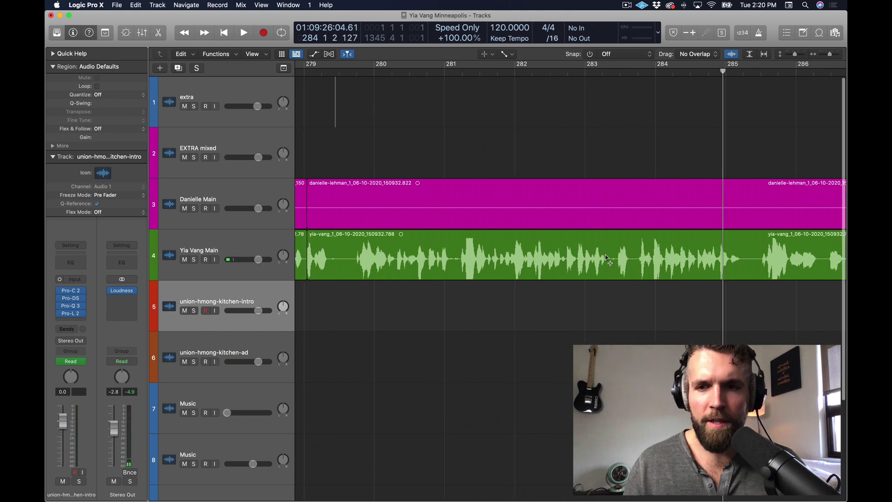
scroll(606, 258, right, 5)
click(578, 73)
drag(577, 74, 514, 74)
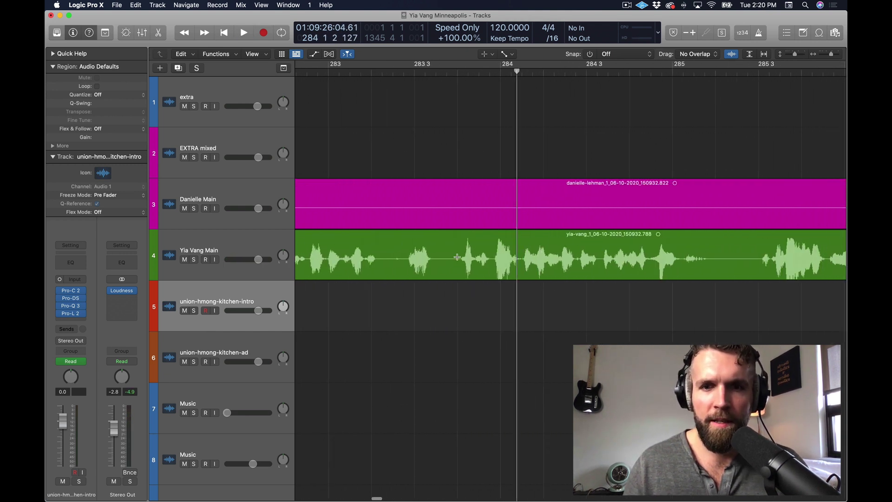
scroll(503, 73, right, 1)
scroll(482, 107, right, 3)
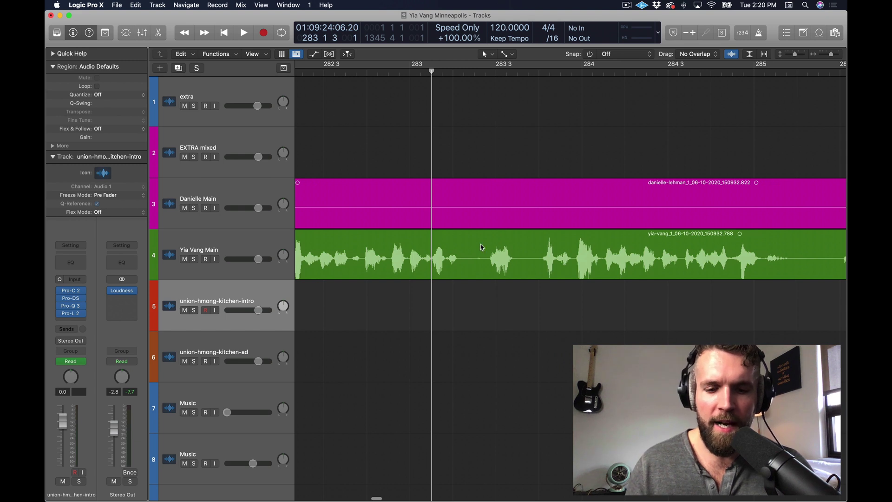
drag(421, 73, 407, 73)
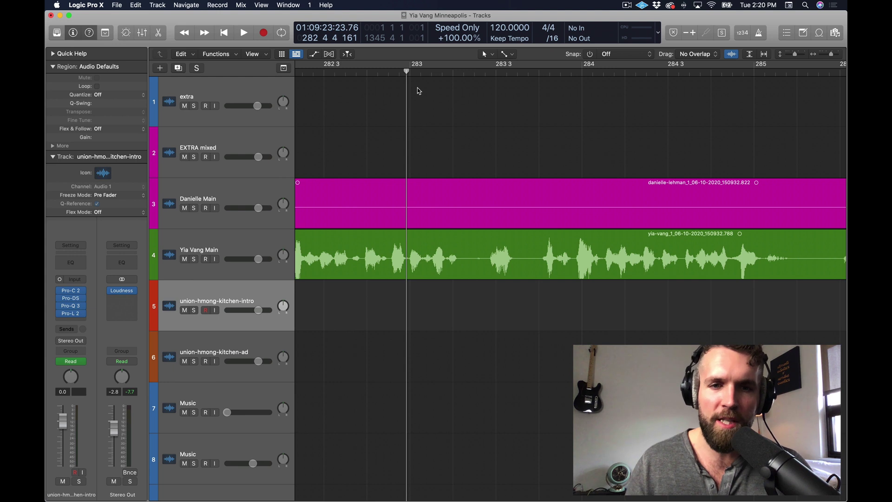
key(space)
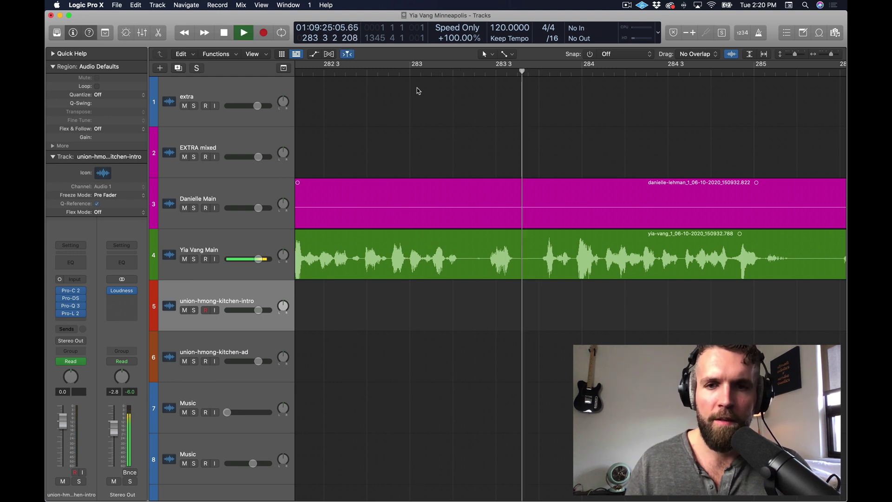
key(space)
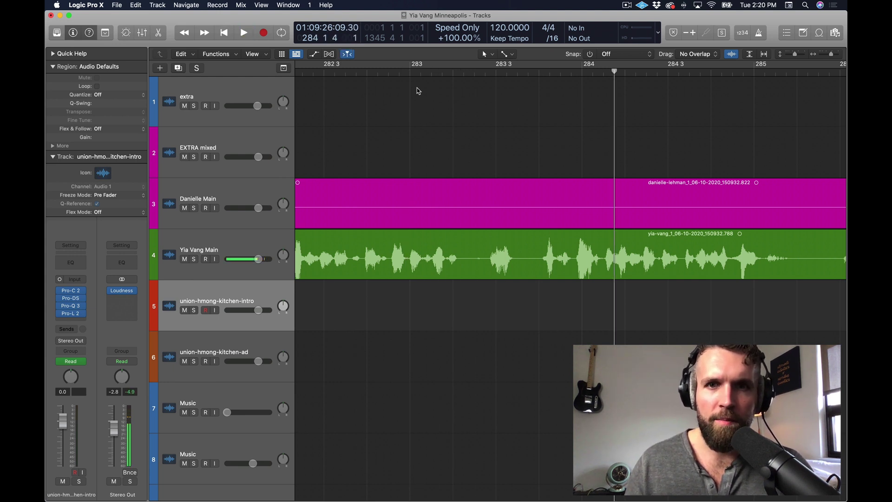
Marquee-delete the unwanted stretch after bar 283 on both interview tracks, then replay the edit
key(t)
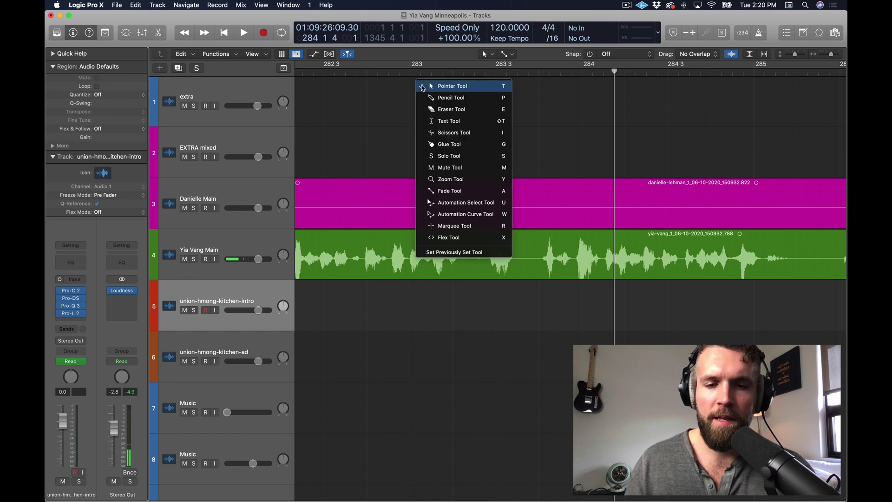
key(r)
drag(539, 259, 465, 182)
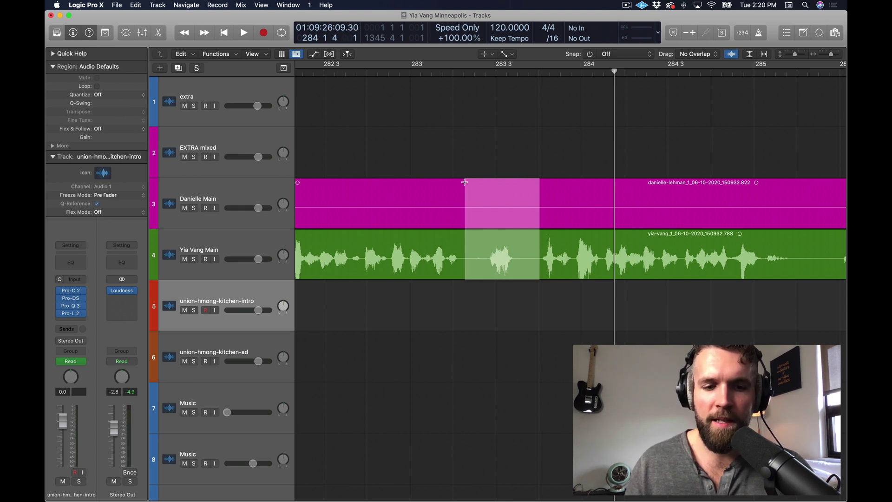
key(Delete)
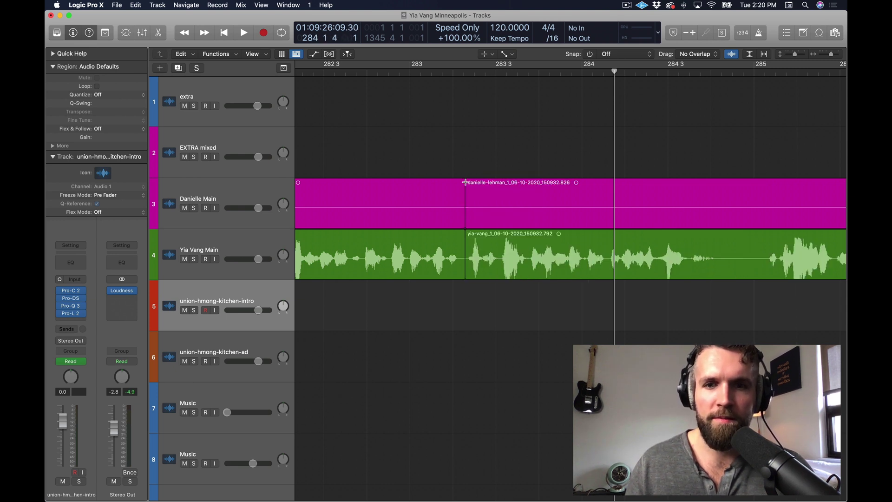
click(385, 71)
key(space)
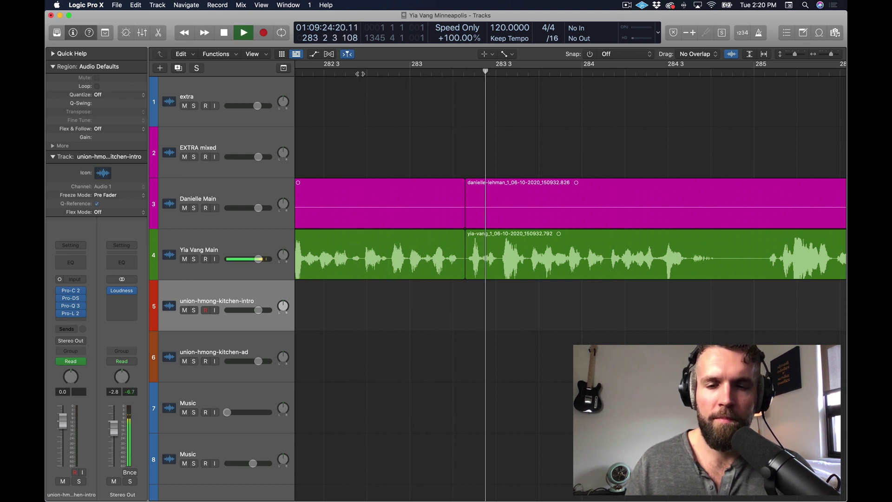